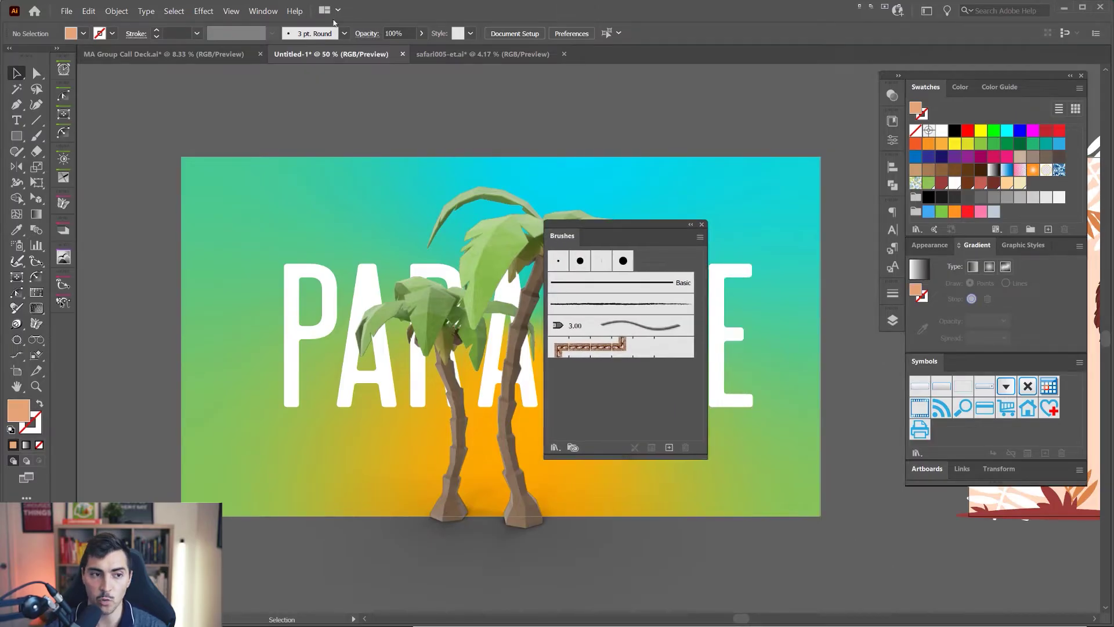
Step: Delete all unused brushes so only the Basic brush remains, then shrink and move the Brushes panel aside
click(262, 12)
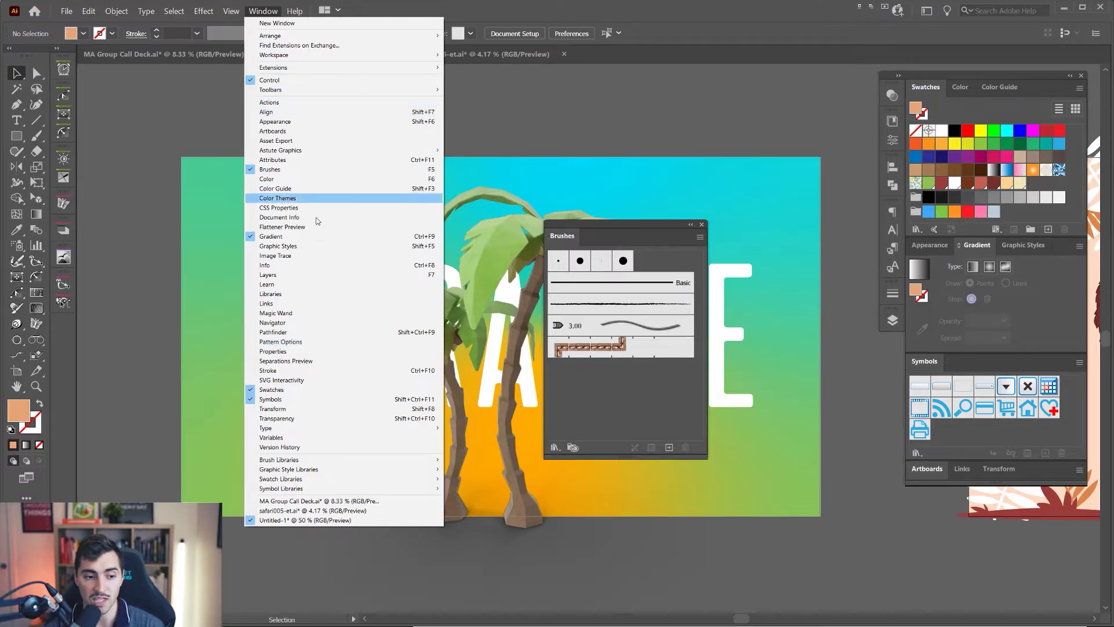
click(639, 226)
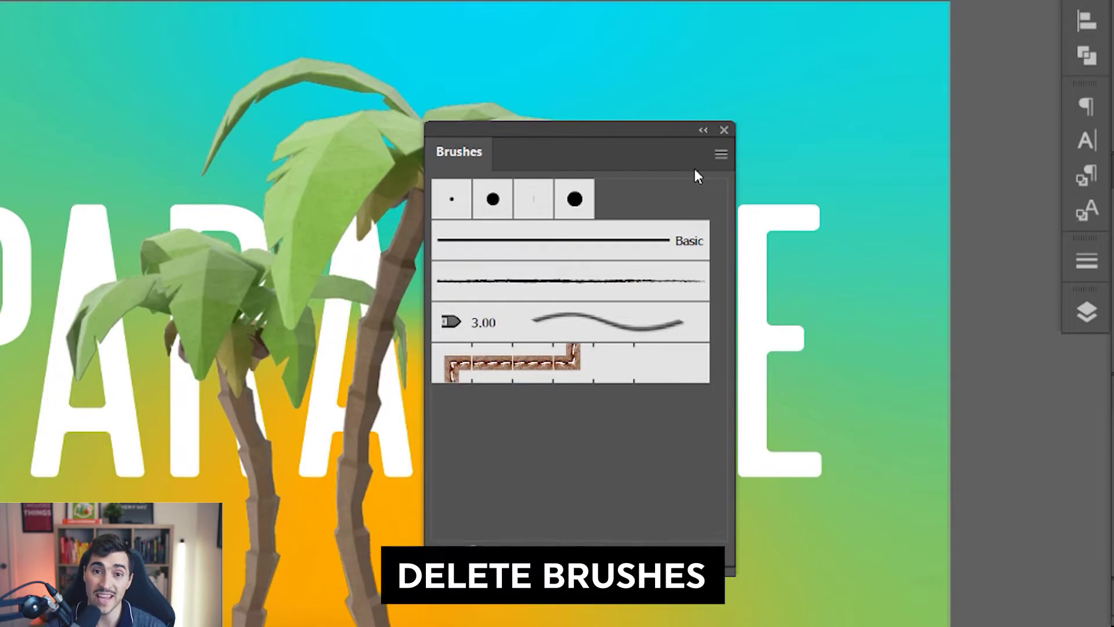
click(721, 155)
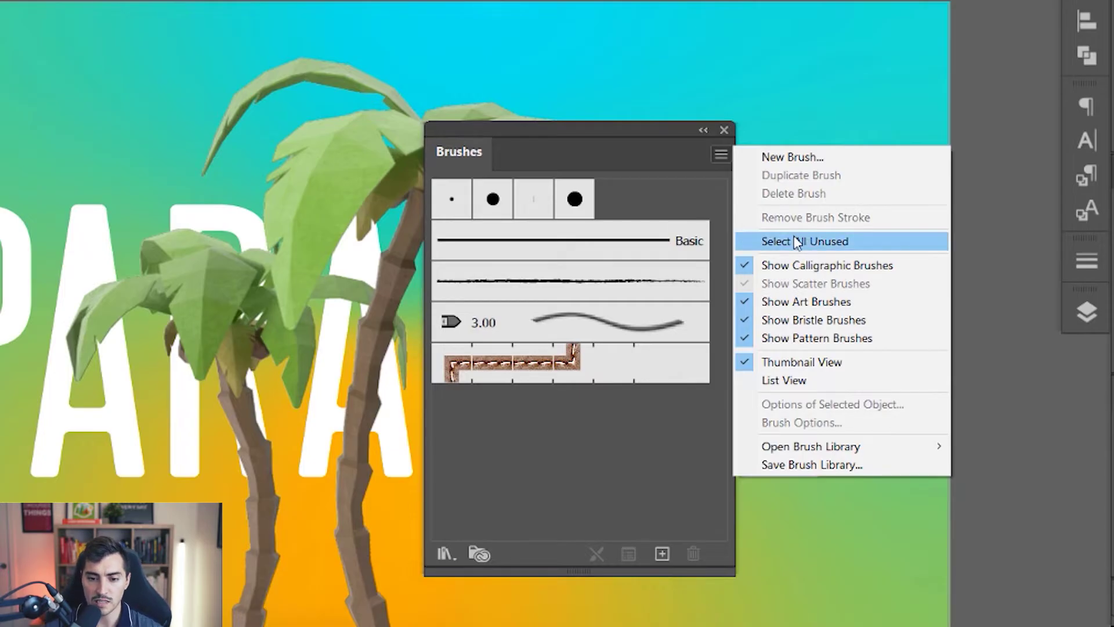
click(870, 242)
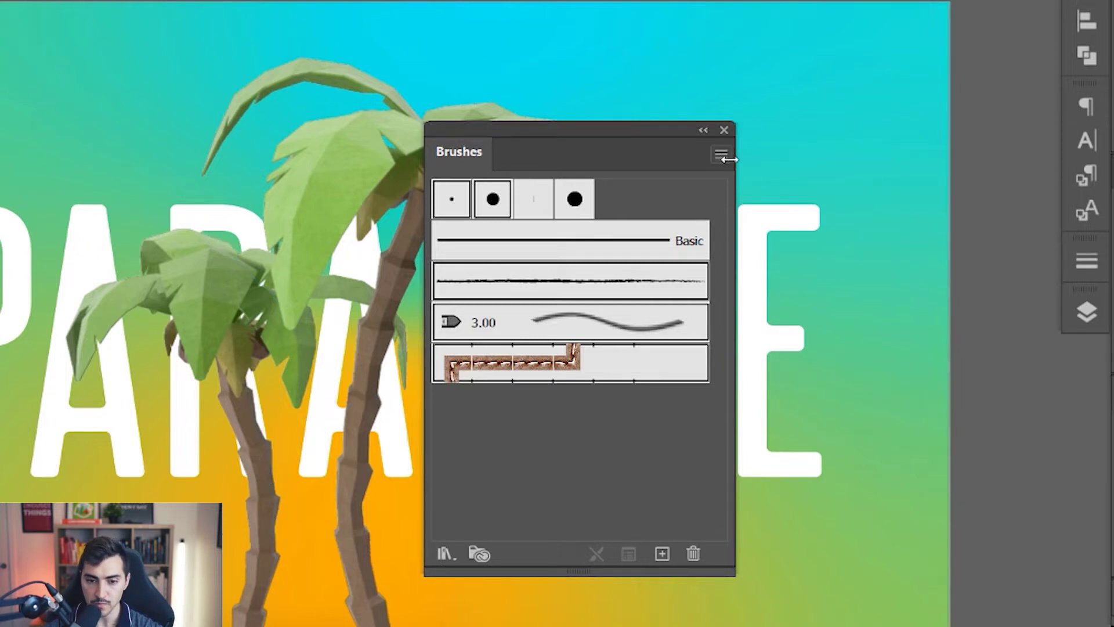
click(694, 555)
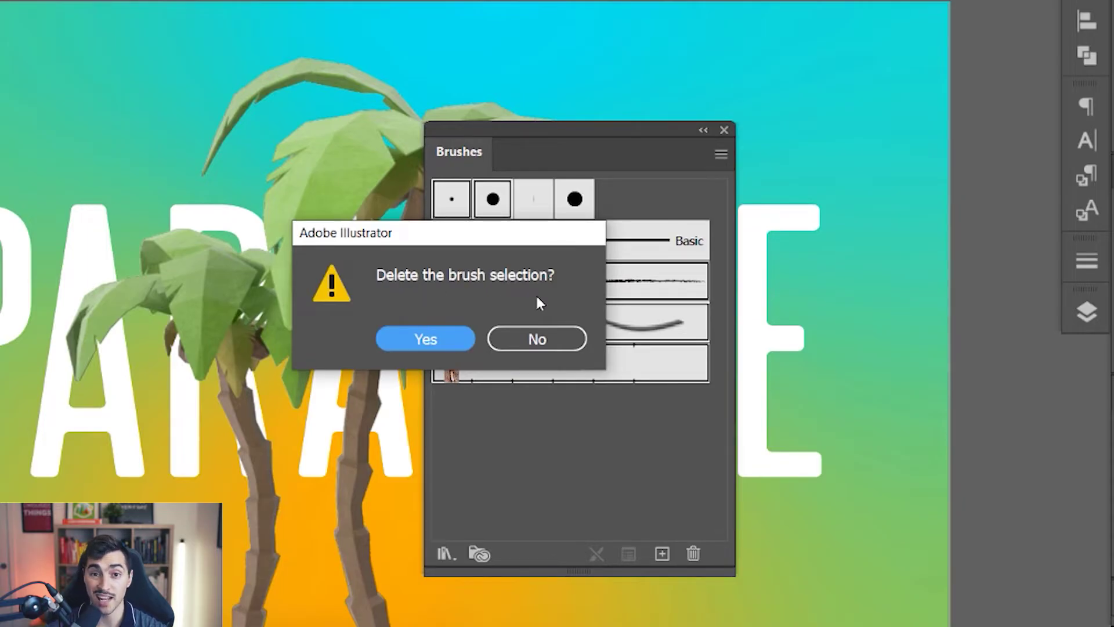
click(464, 336)
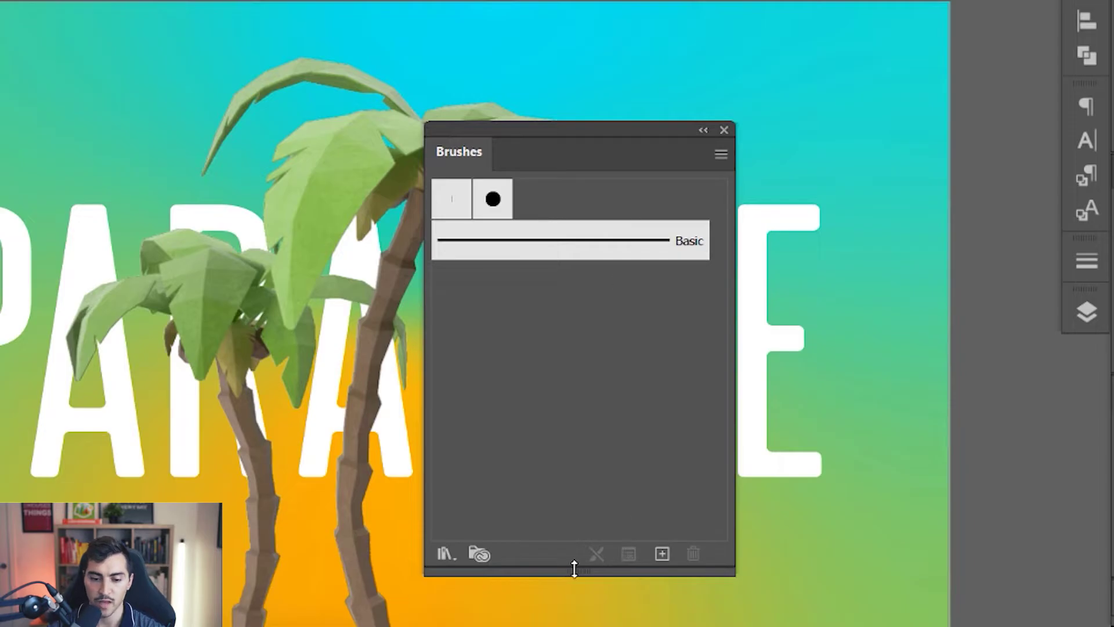
drag(575, 568, 571, 468)
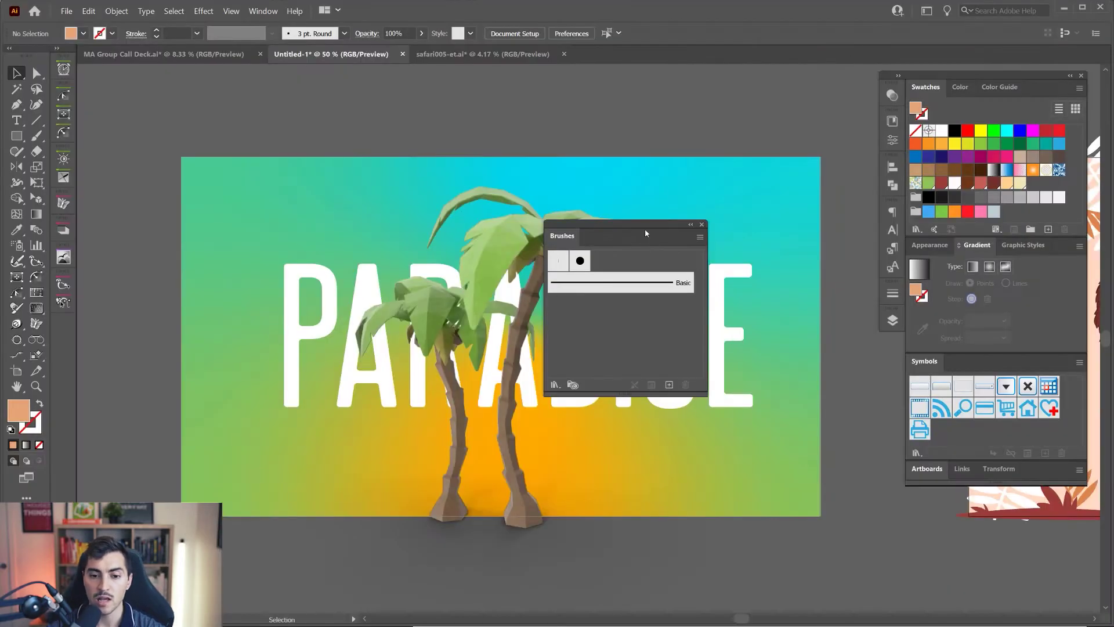
drag(647, 232, 729, 265)
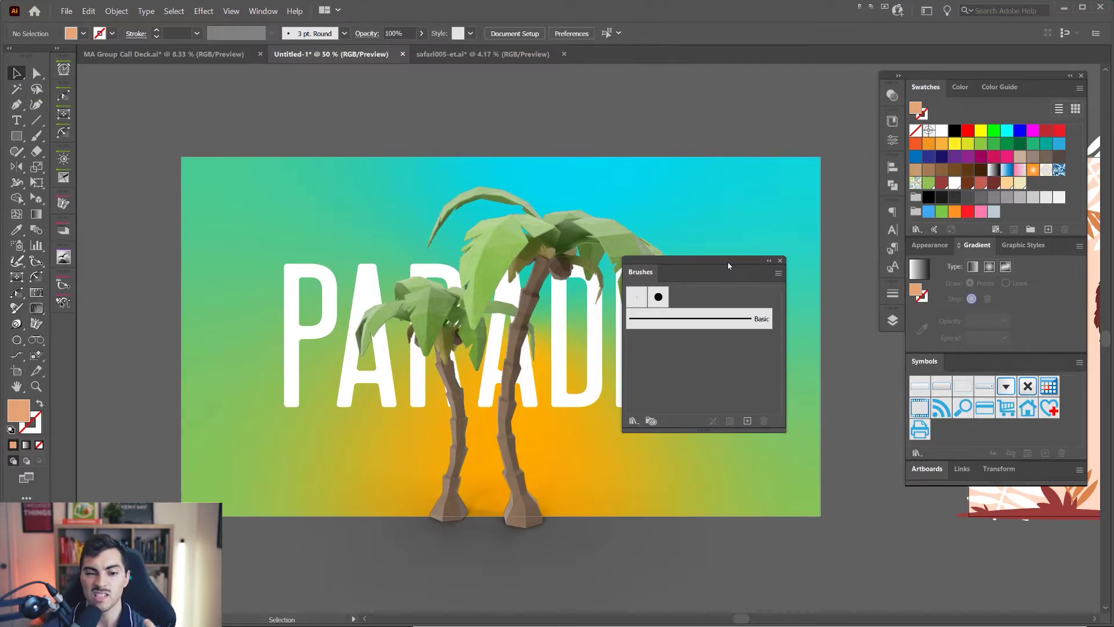
Step: Re-dock the Brushes panel, then delete all unused symbols from the Symbols panel and dock it back
drag(691, 270, 878, 273)
drag(924, 361, 662, 311)
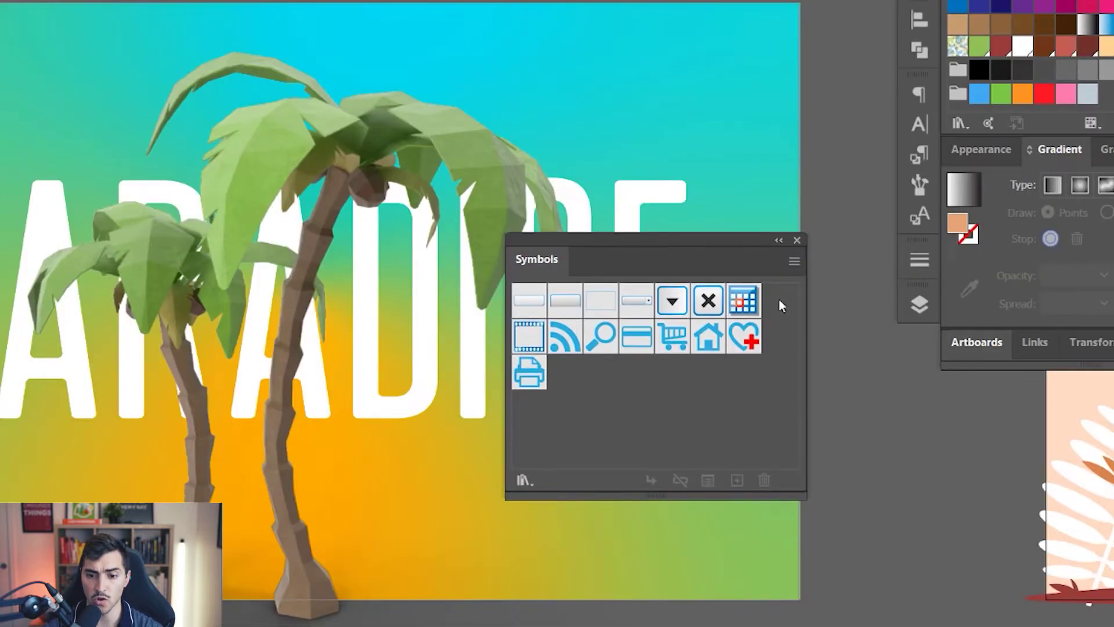
click(794, 261)
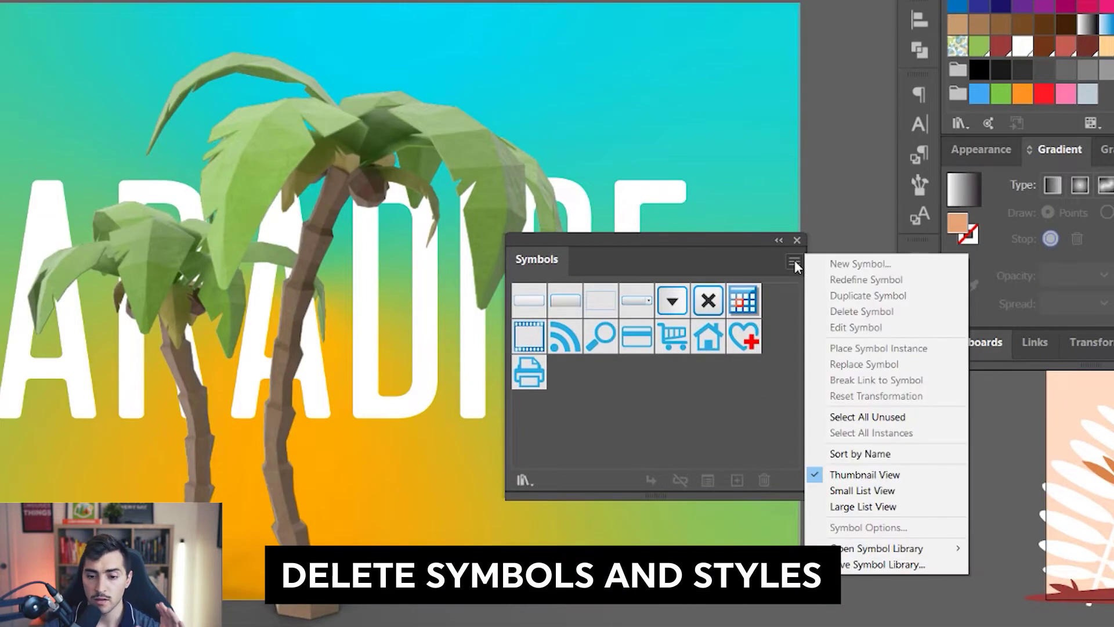
click(867, 416)
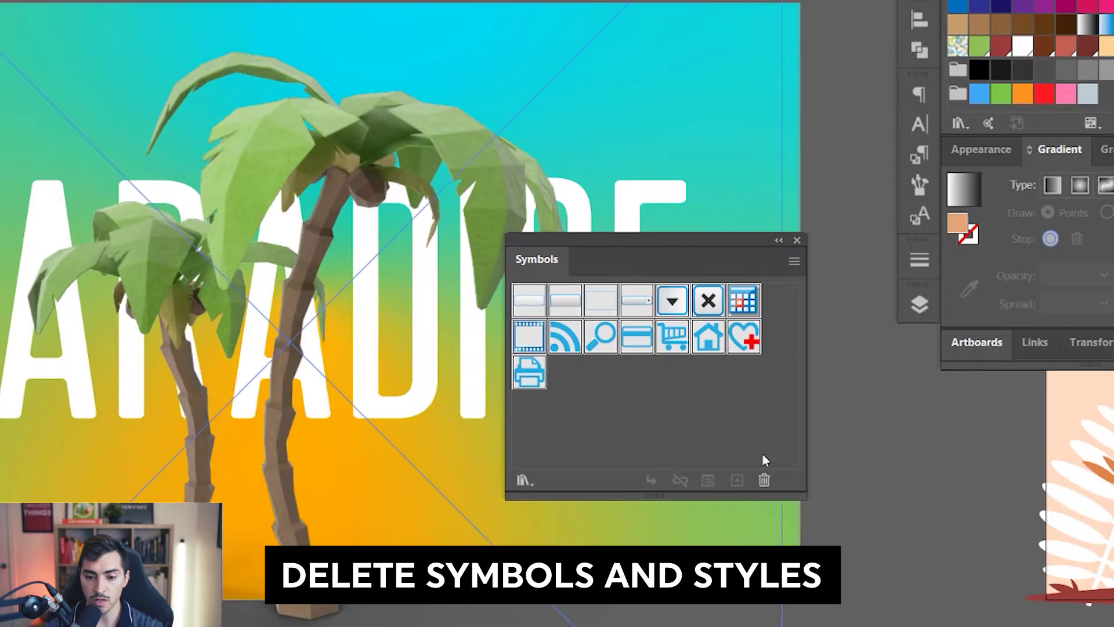
click(763, 479)
click(358, 304)
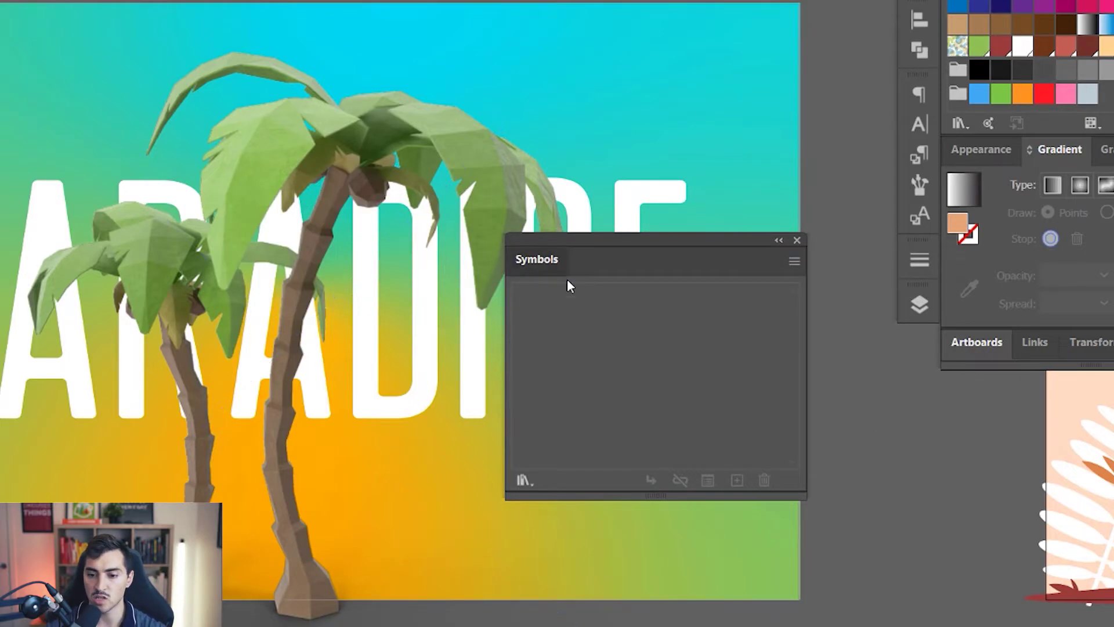
drag(585, 265, 1053, 334)
Step: Delete all unused graphic styles, leaving only the default style, and re-dock the Graphic Styles panel
click(1105, 149)
drag(1105, 149, 383, 214)
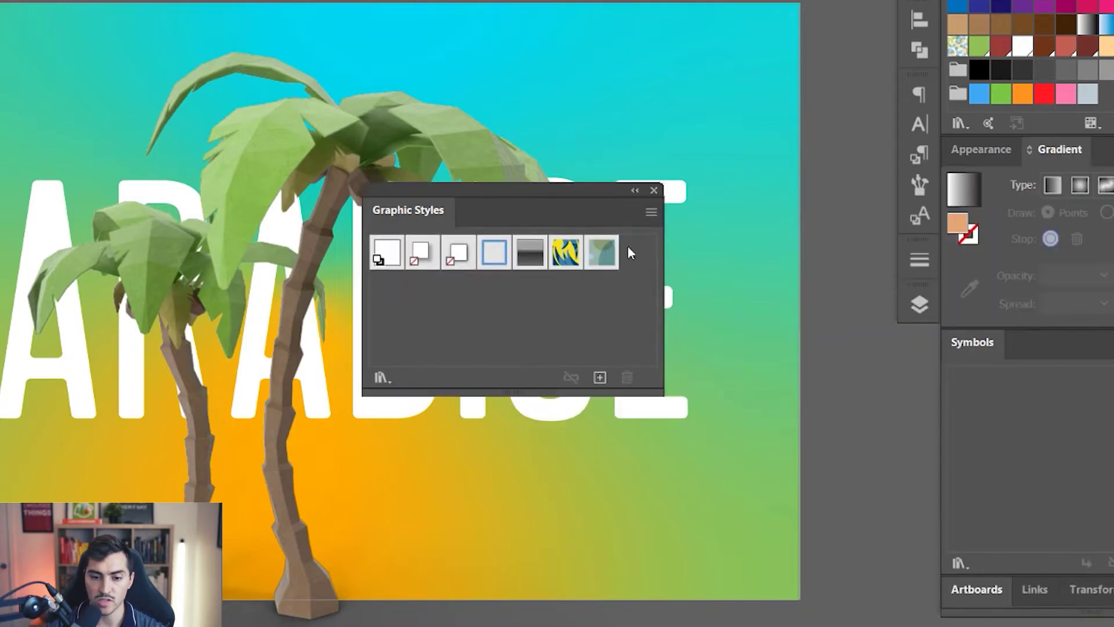
click(651, 213)
click(715, 300)
click(626, 377)
key(Return)
drag(408, 211, 1099, 149)
click(990, 343)
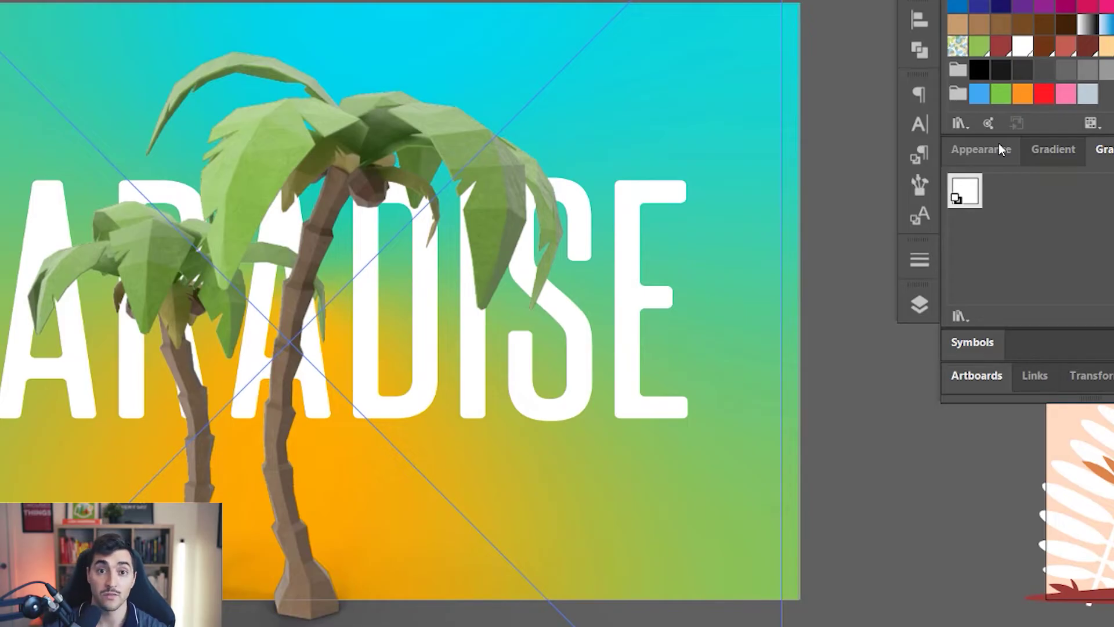
Step: Float the Swatches panel and delete every unused swatch via Select All Unused
drag(1044, 123, 357, 267)
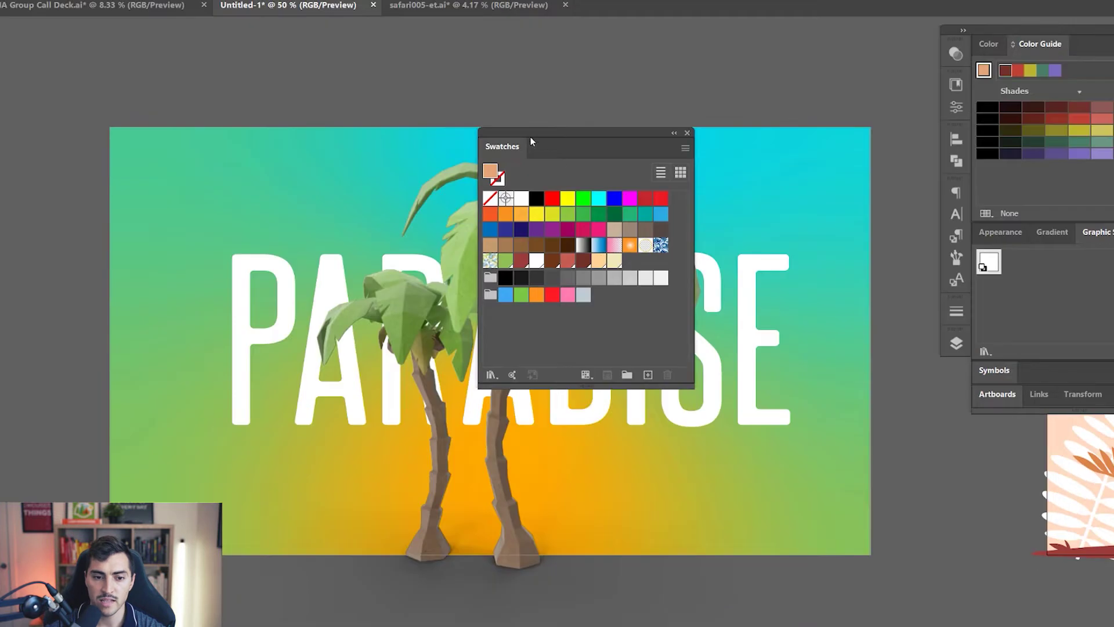
drag(530, 137, 573, 160)
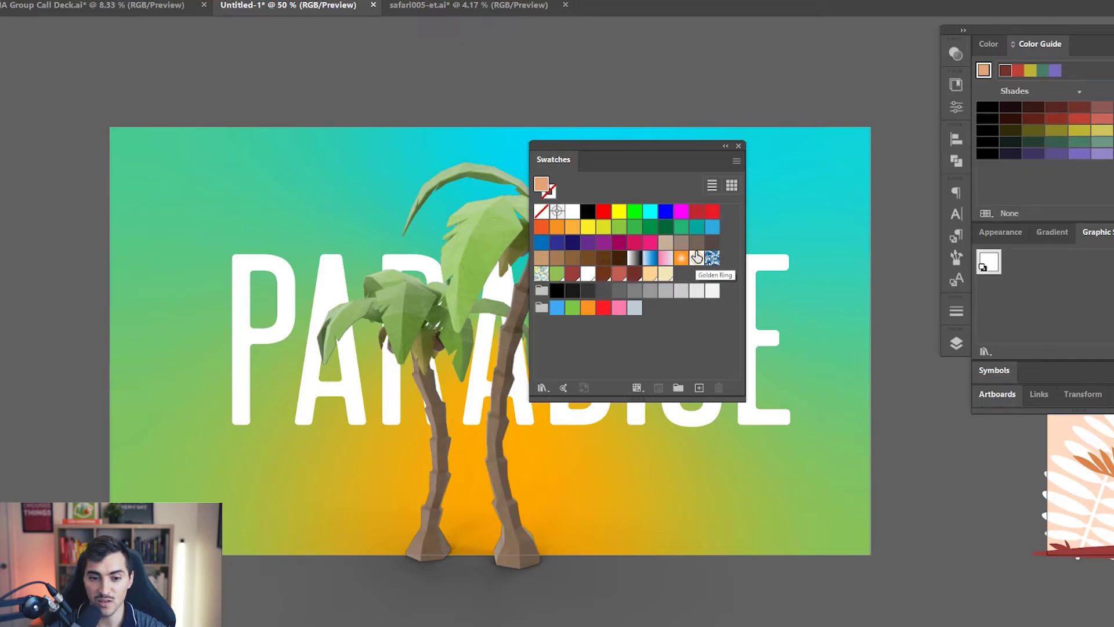
drag(622, 147, 696, 161)
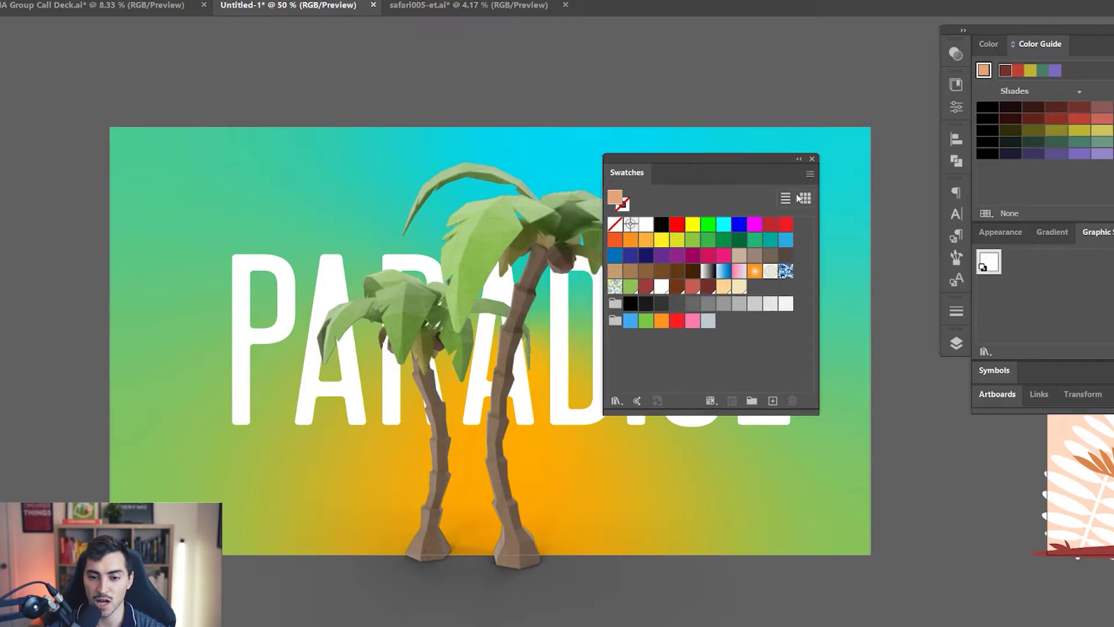
click(811, 174)
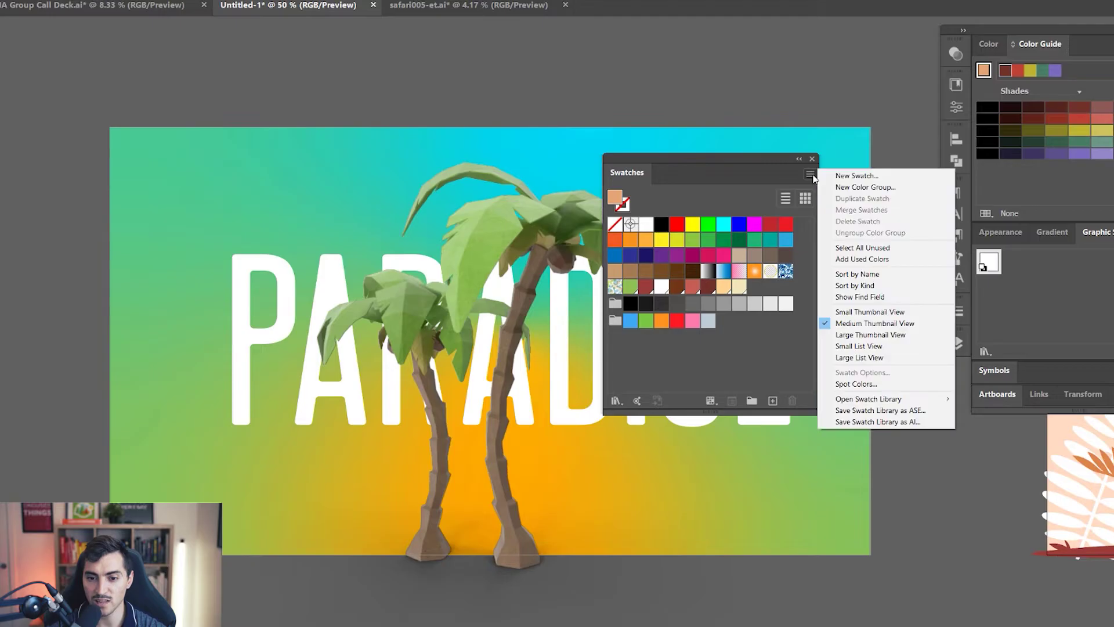
click(872, 248)
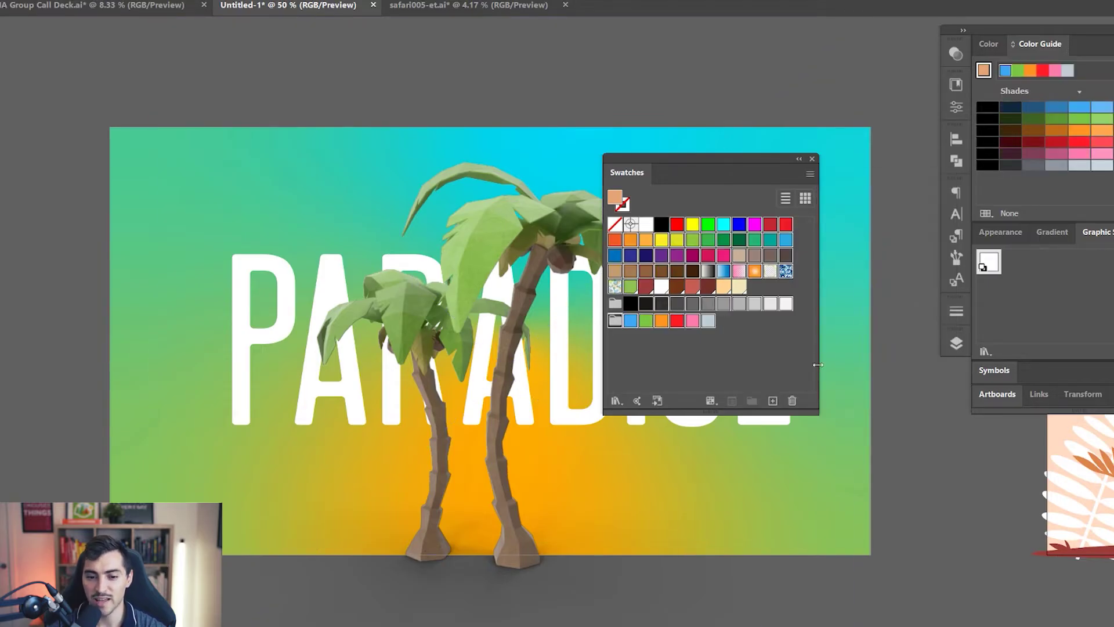
click(792, 401)
click(551, 338)
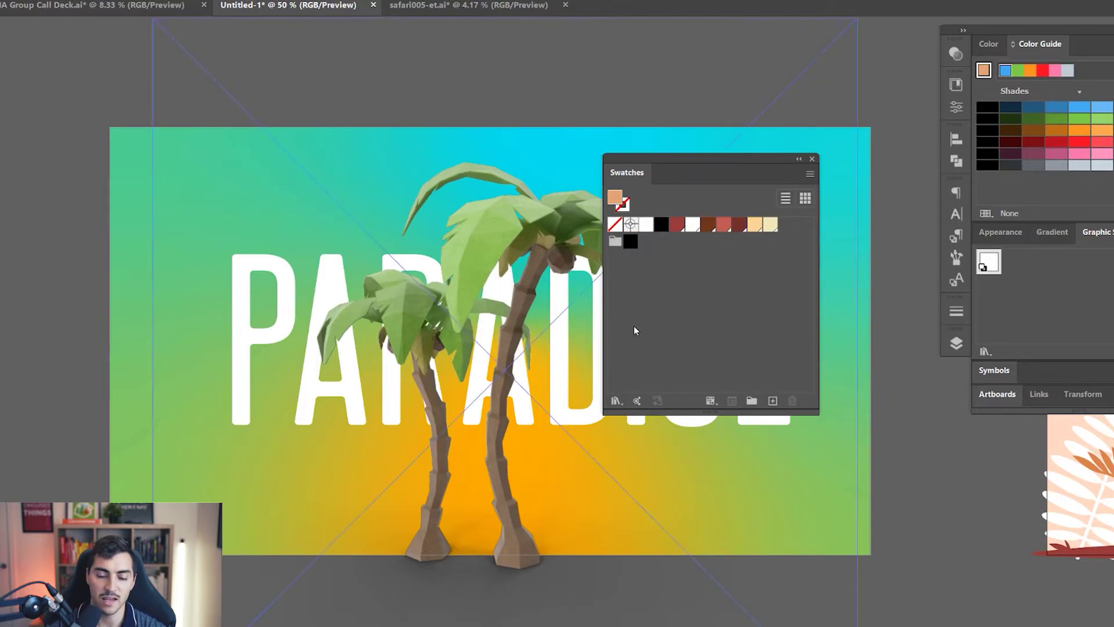
drag(730, 186, 774, 199)
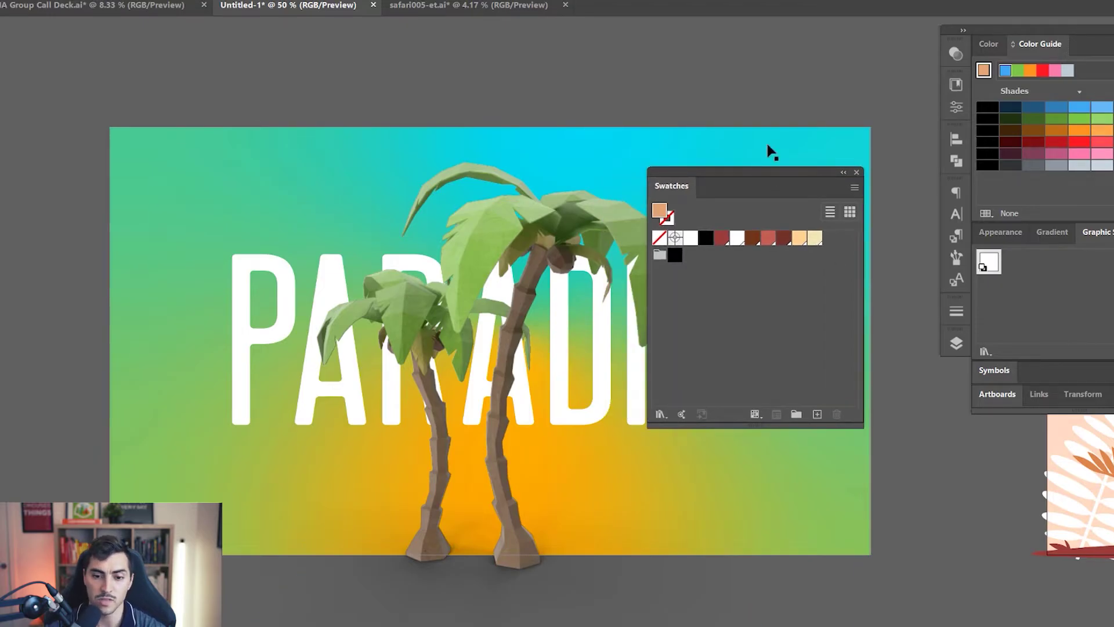
Step: Pan to centre the KING artboard and deselect the PARADISE artwork
drag(651, 127, 583, 136)
scroll(583, 137, right, 10)
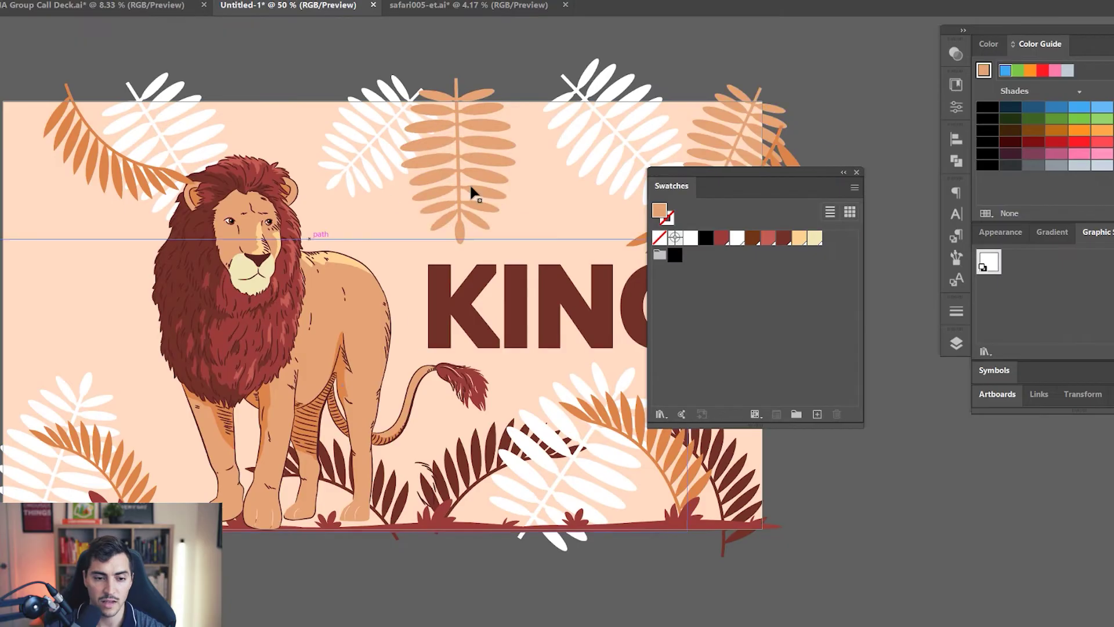
scroll(467, 182, down, 1)
drag(380, 131, 441, 174)
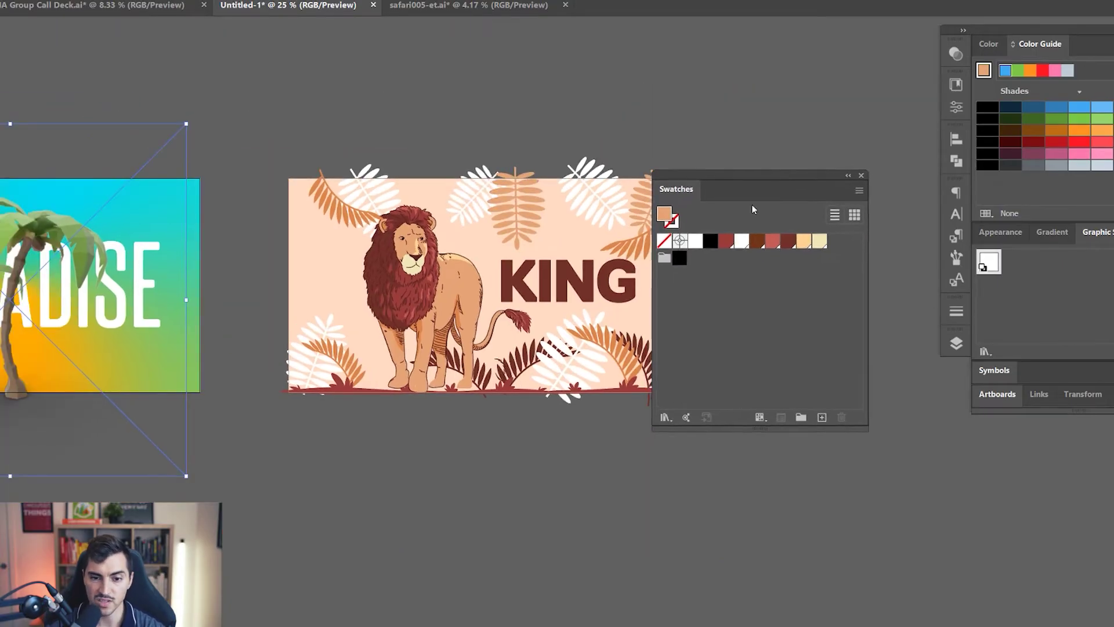
drag(688, 176, 1005, 52)
click(884, 84)
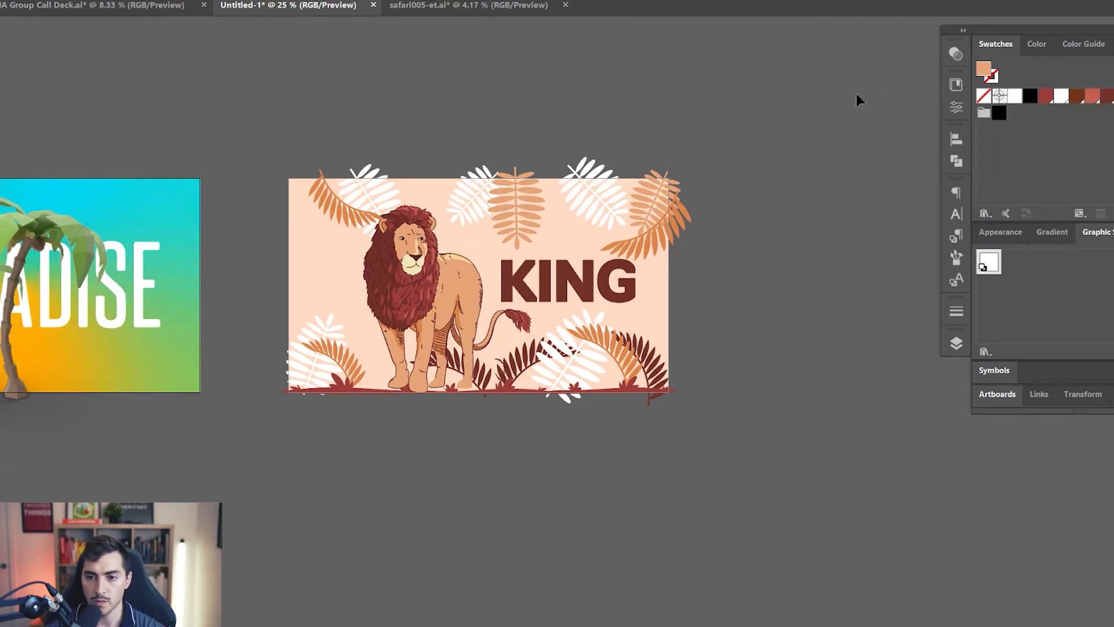
Step: Pan to reveal the full PARADISE artboard and open Color Settings with Ctrl+Shift+K
drag(646, 95, 767, 118)
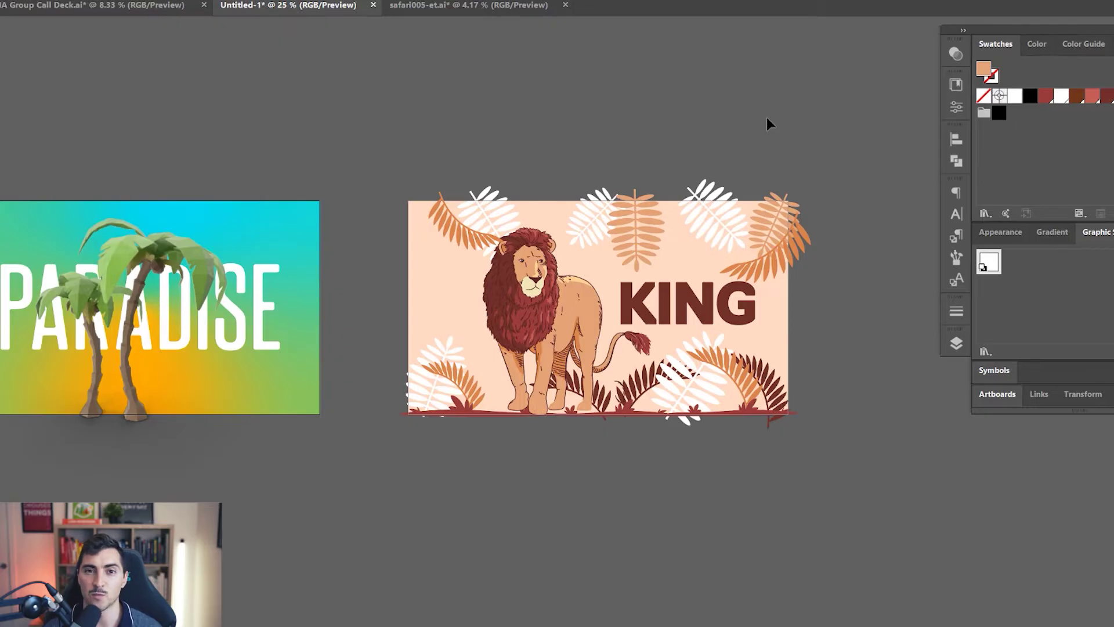
key(ctrl+shift+k)
Step: Open the Performance preferences and toggle GPU Performance off and back on, leaving it enabled
key(Escape)
key(ctrl+k)
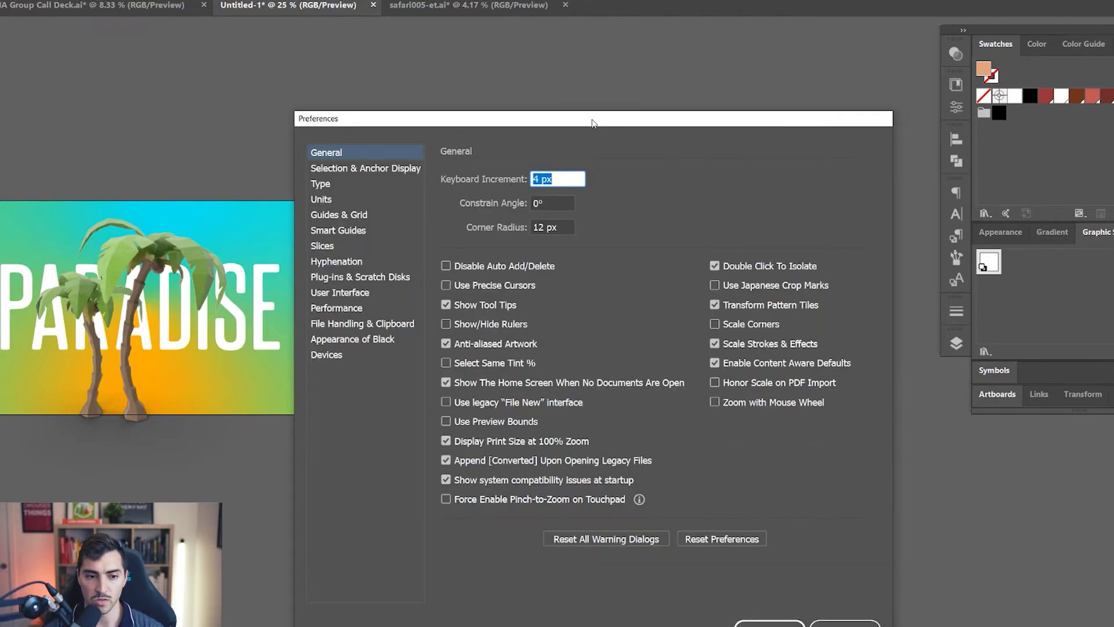
drag(592, 120, 572, 65)
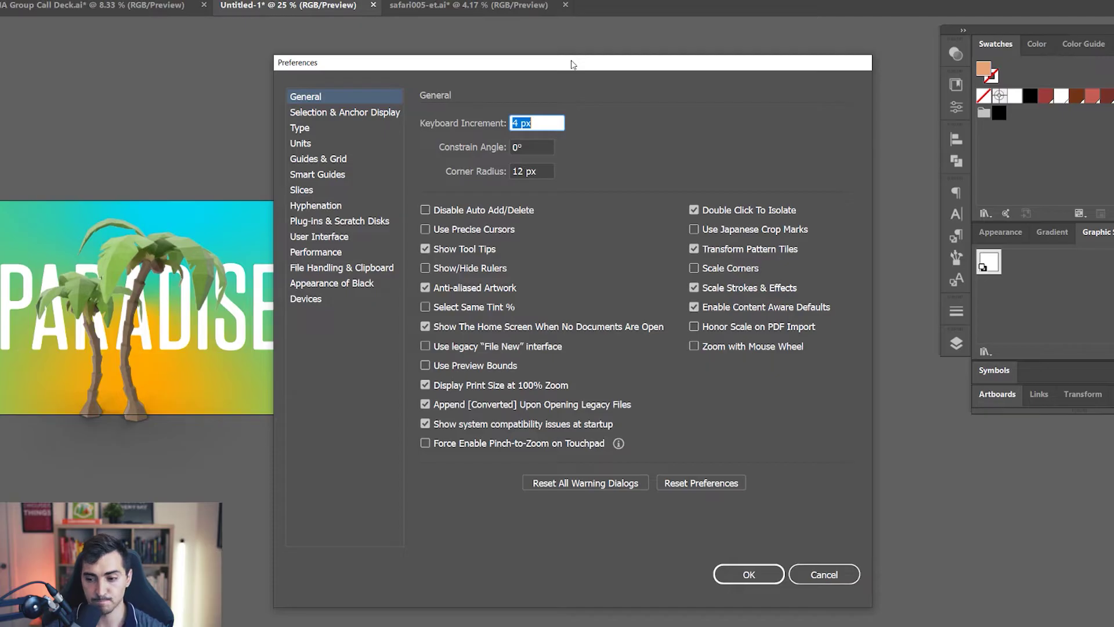
click(325, 254)
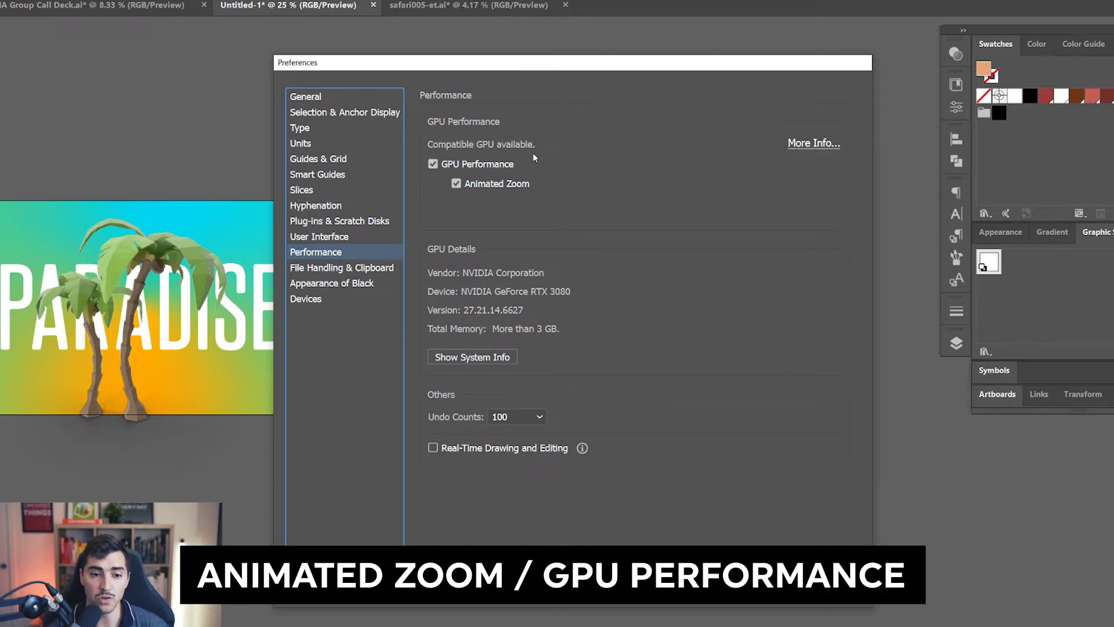
click(442, 167)
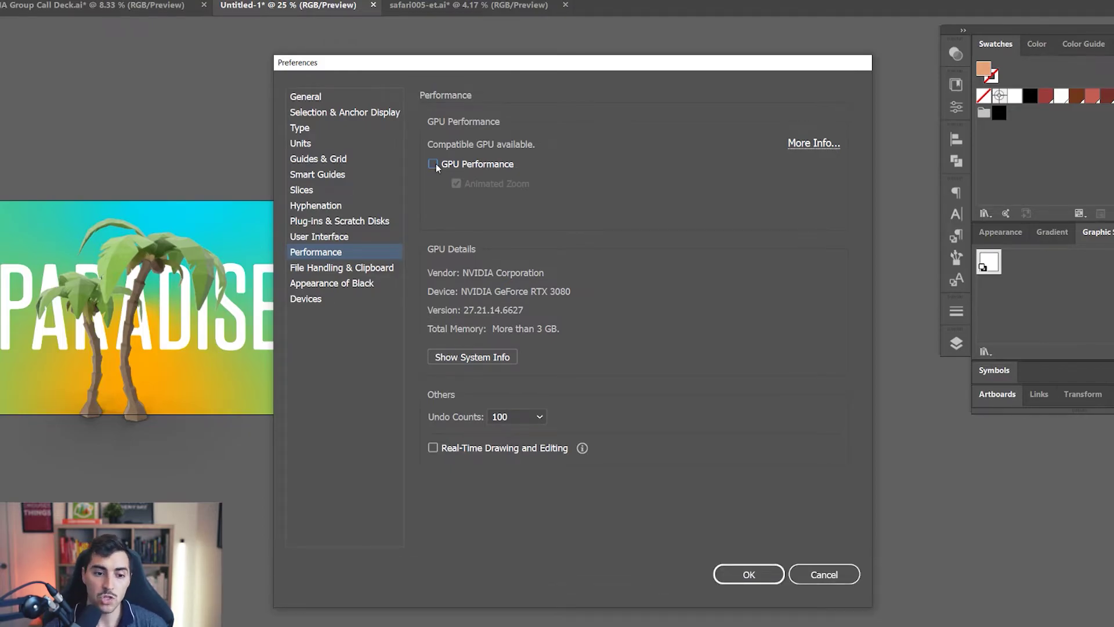
click(435, 164)
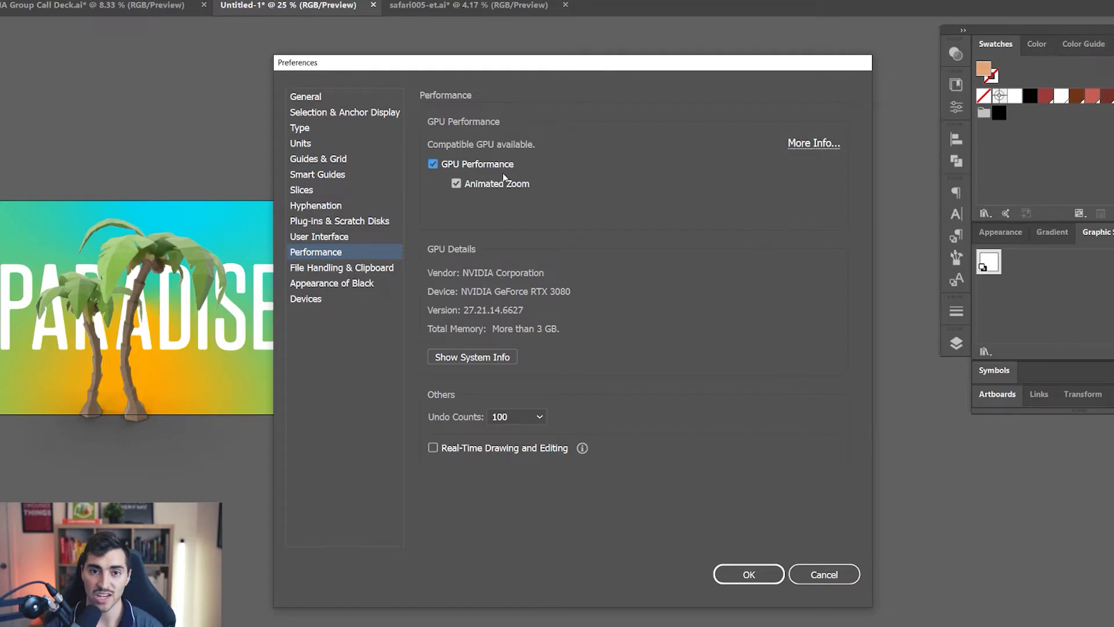
Step: Turn off Animated Zoom, toggling Real-Time Drawing and Editing on and back off
click(457, 184)
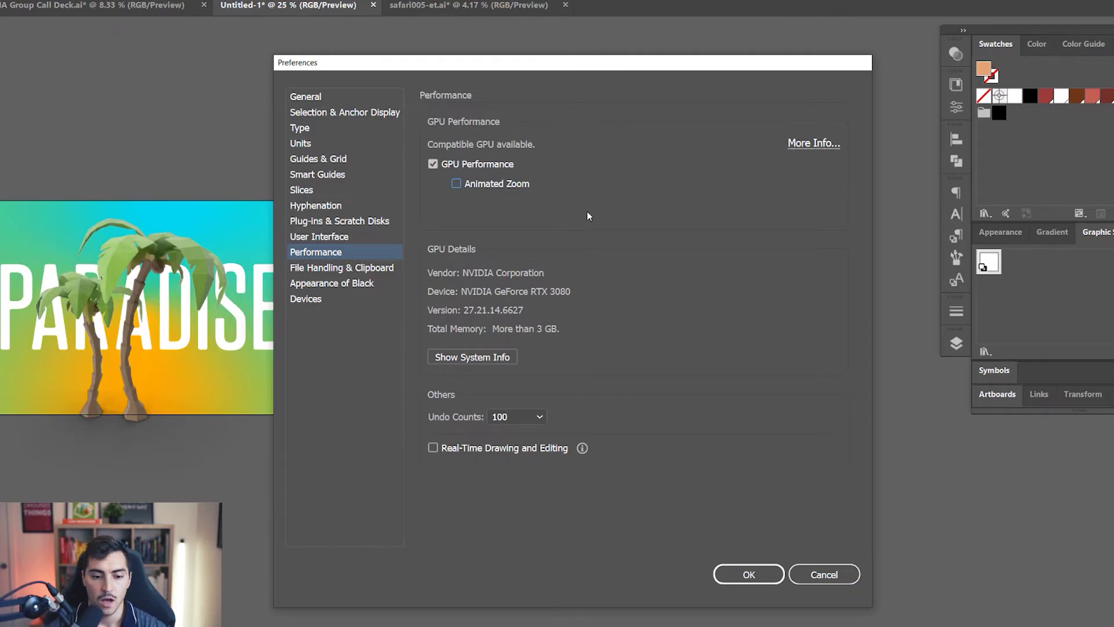
click(468, 448)
click(496, 447)
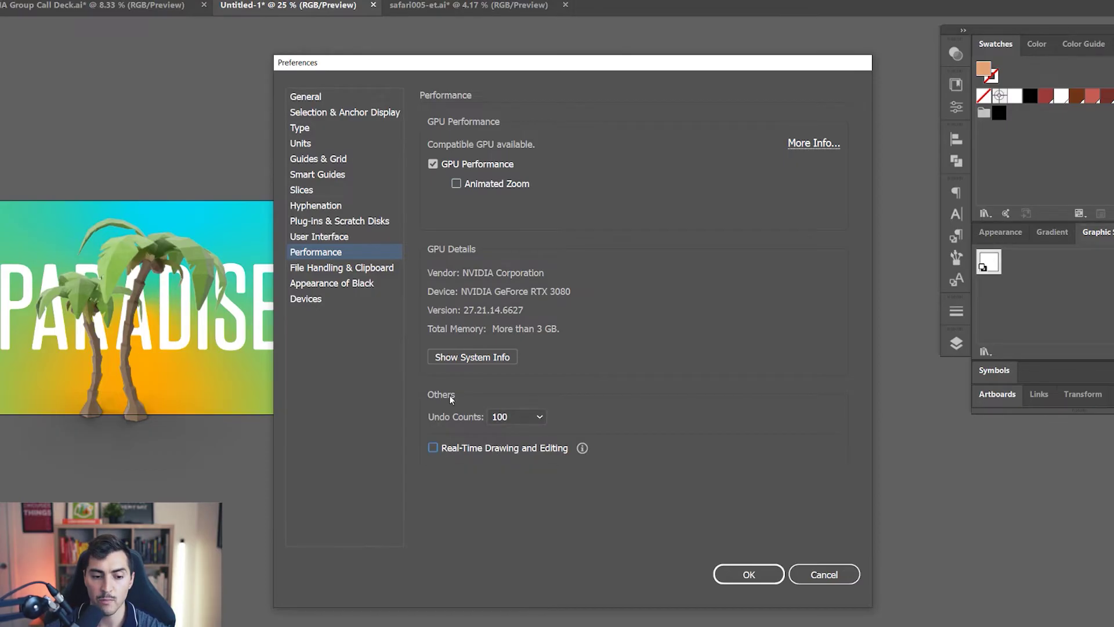
Step: Change Undo Counts to 50, then restore it to 100
click(504, 418)
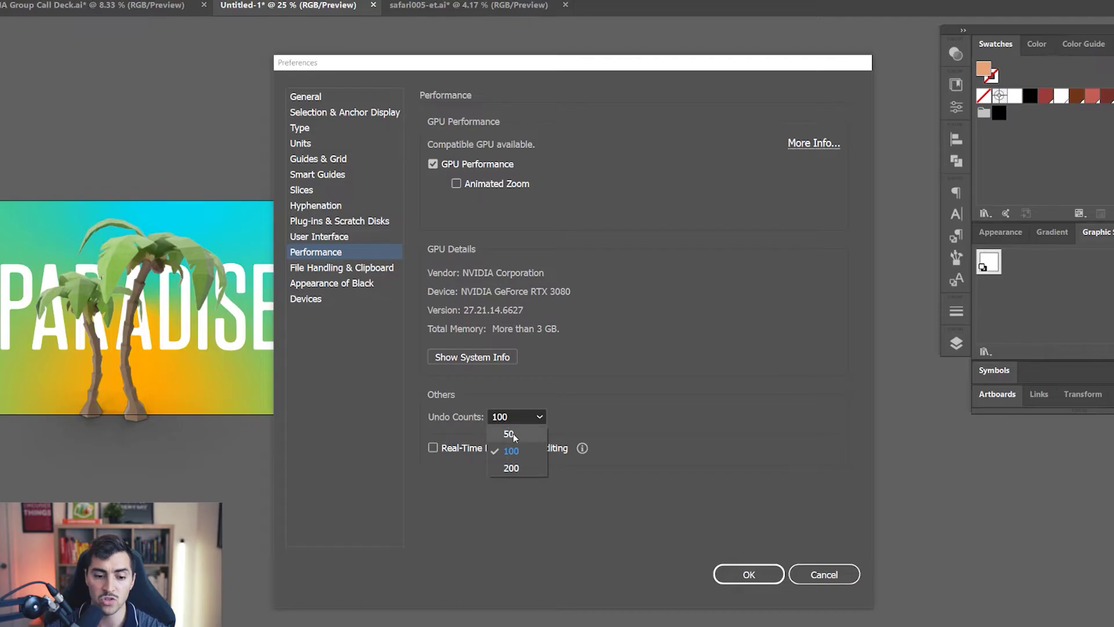
click(513, 433)
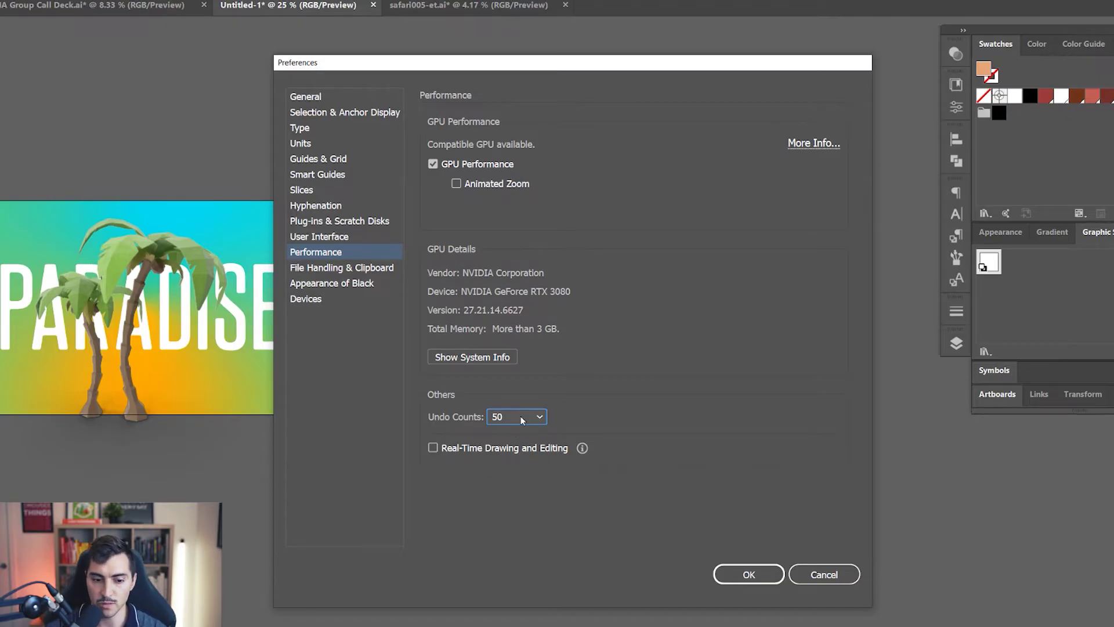
click(520, 417)
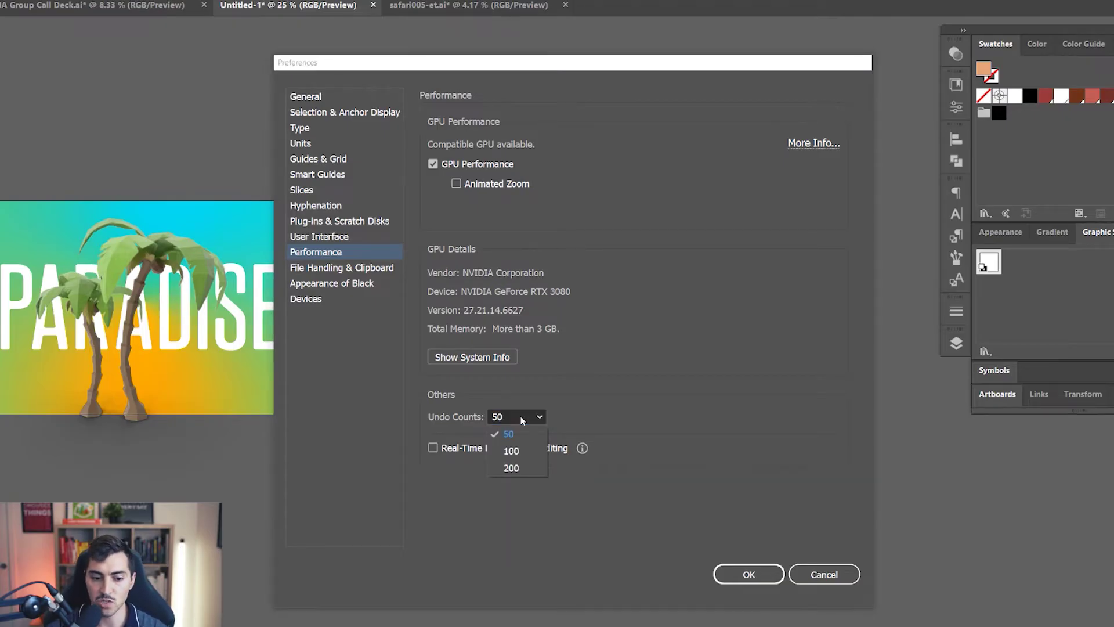
click(514, 450)
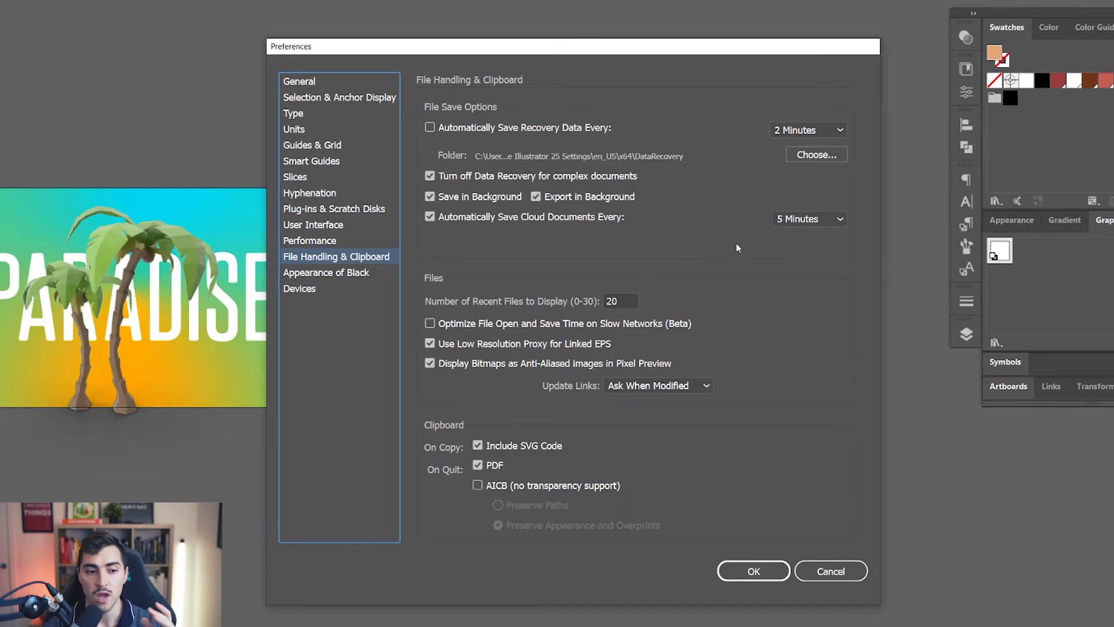
Step: Turn off Automatically Save Cloud Documents, leaving the interval at 5 Minutes
click(335, 241)
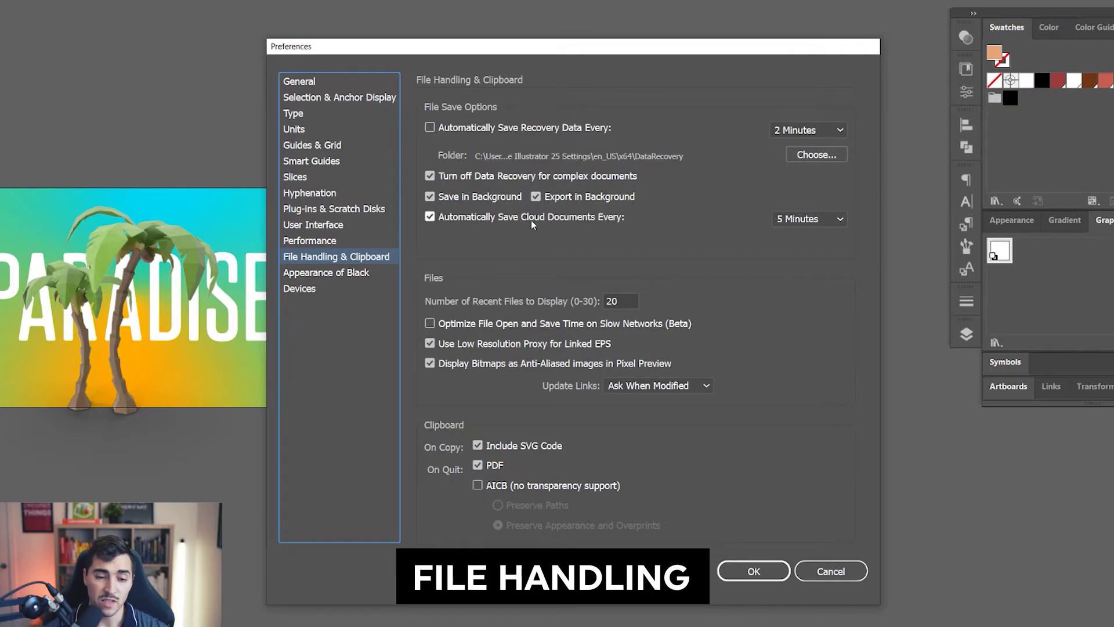
click(464, 220)
click(796, 221)
click(795, 220)
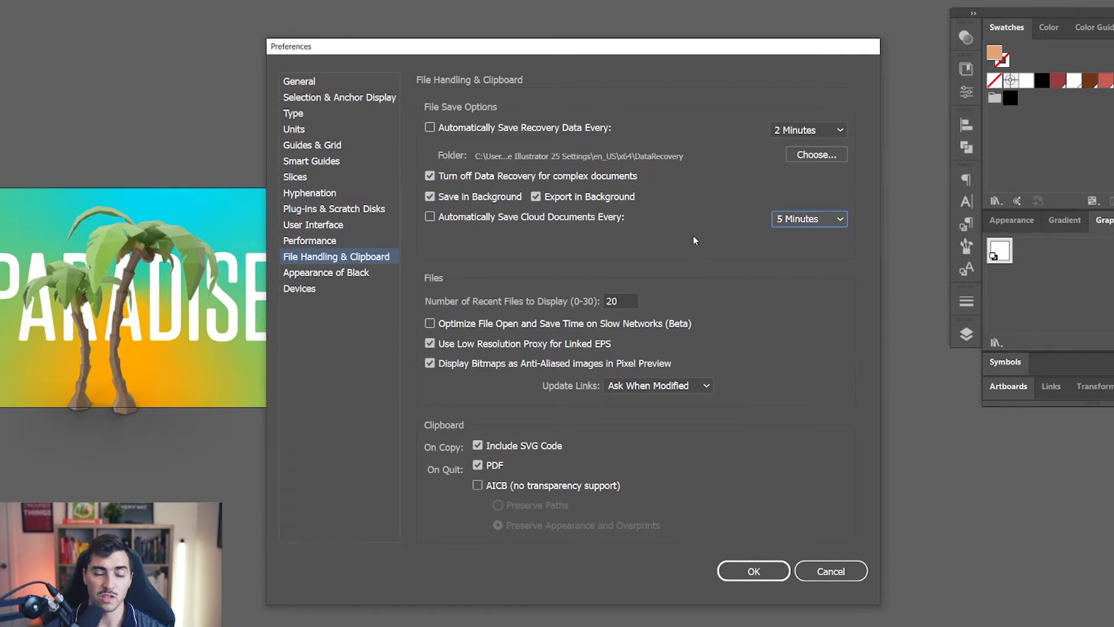
Step: Uncheck Save in Background and keep data recovery turned off for complex documents
click(444, 199)
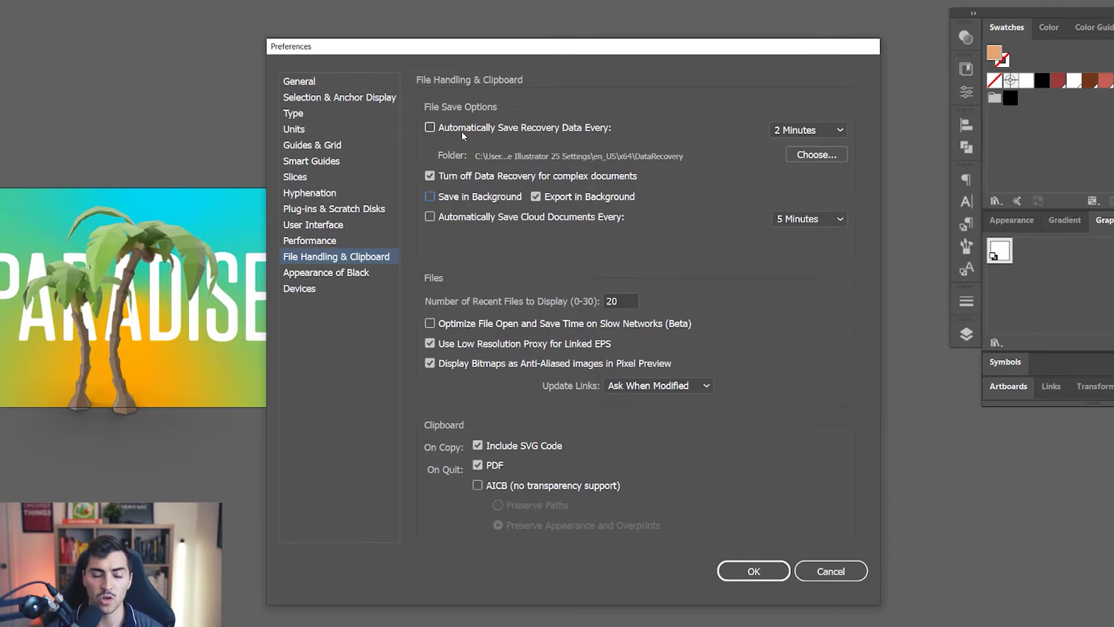
click(458, 177)
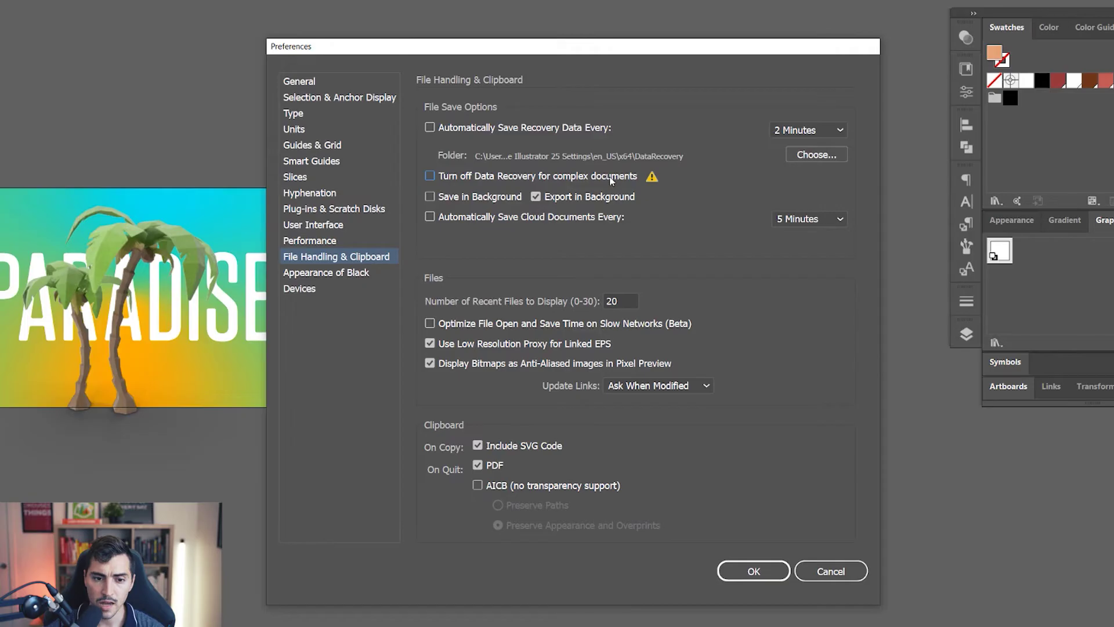
click(474, 179)
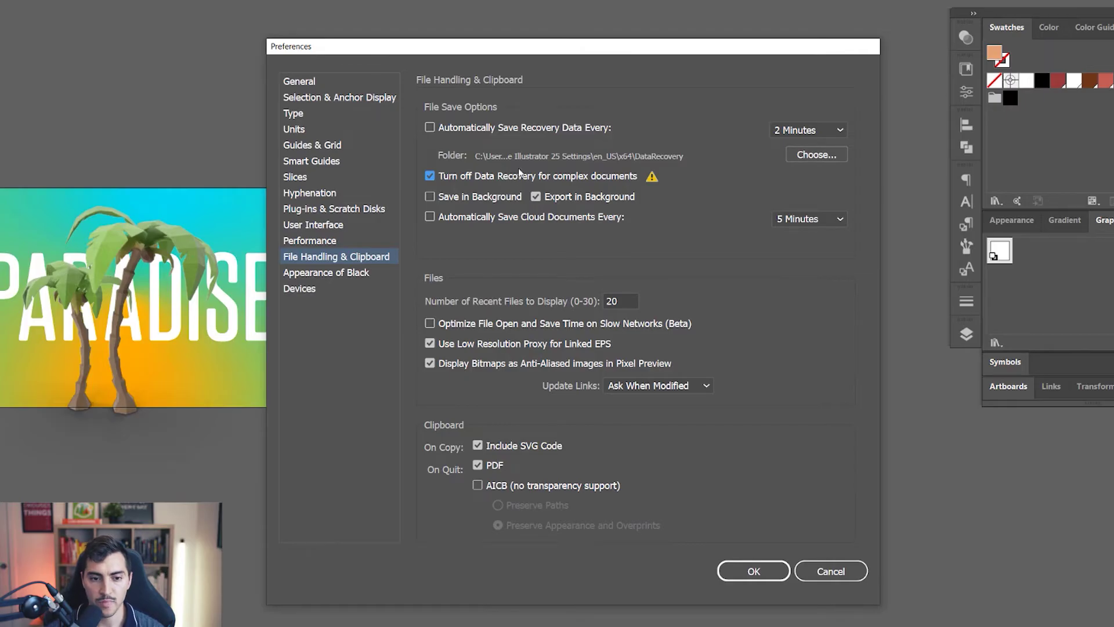
Step: Keep the 2 Minutes recovery interval and low-resolution linked EPS proxies on, then apply the preferences
click(811, 133)
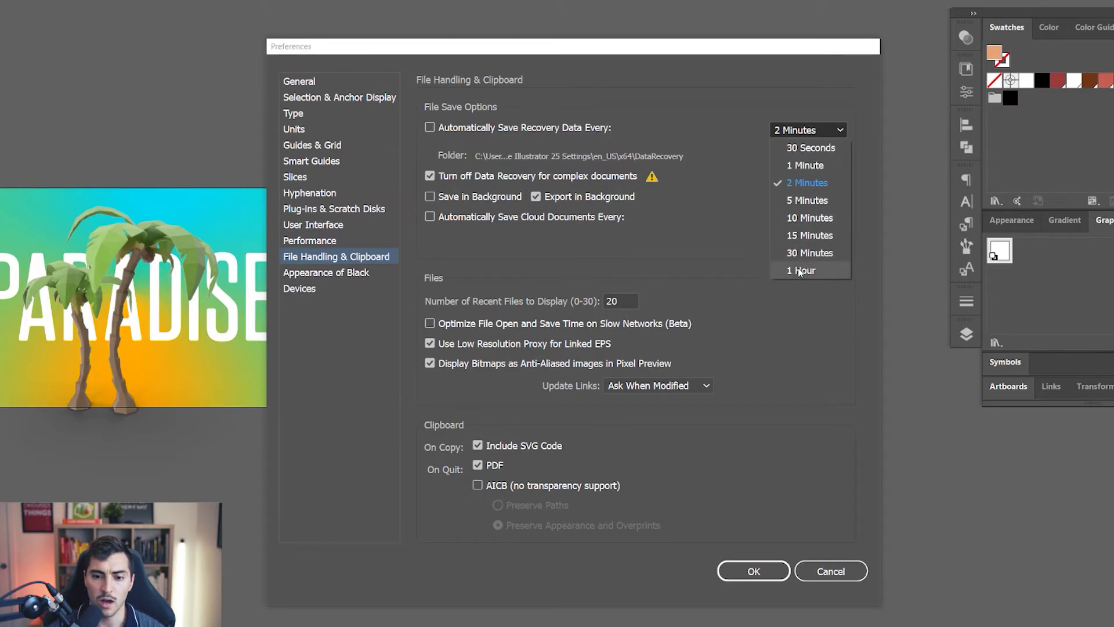
click(442, 130)
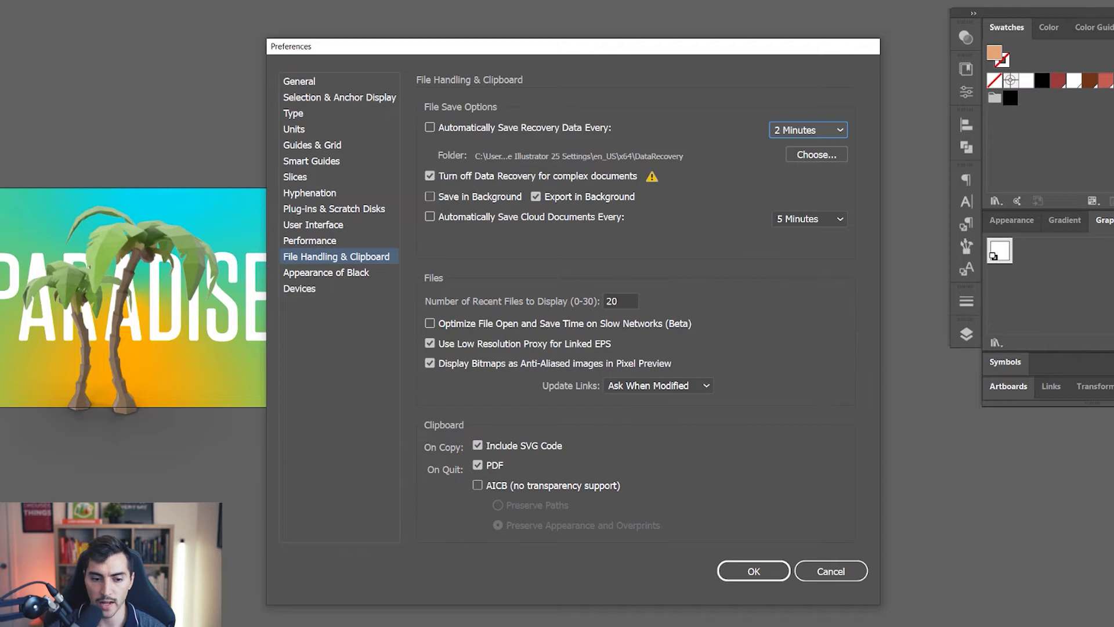
click(429, 342)
click(554, 346)
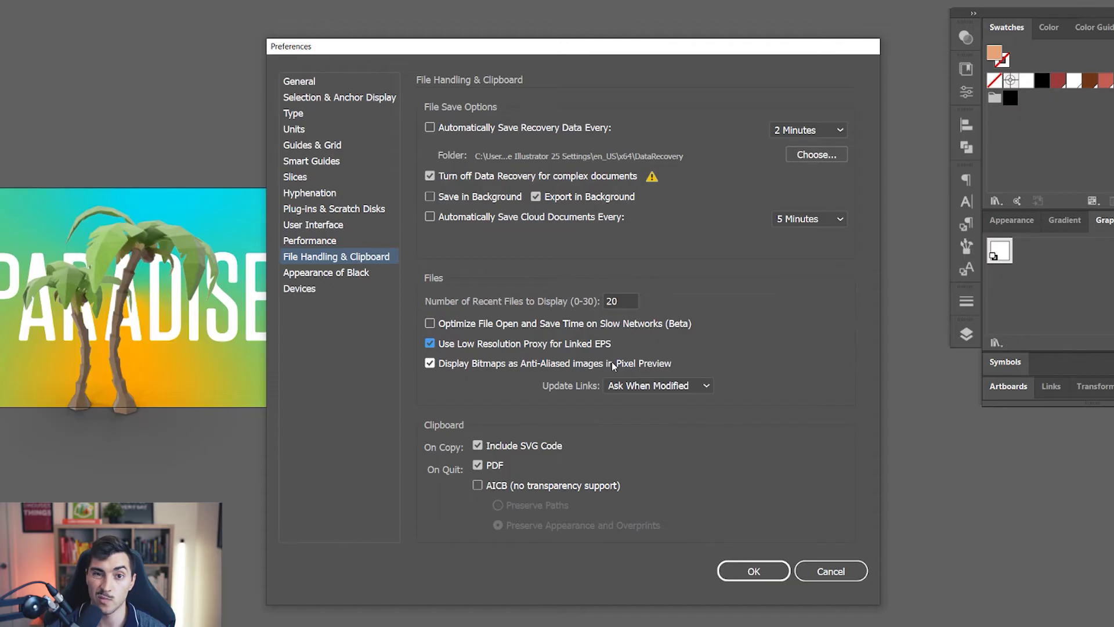
key(Return)
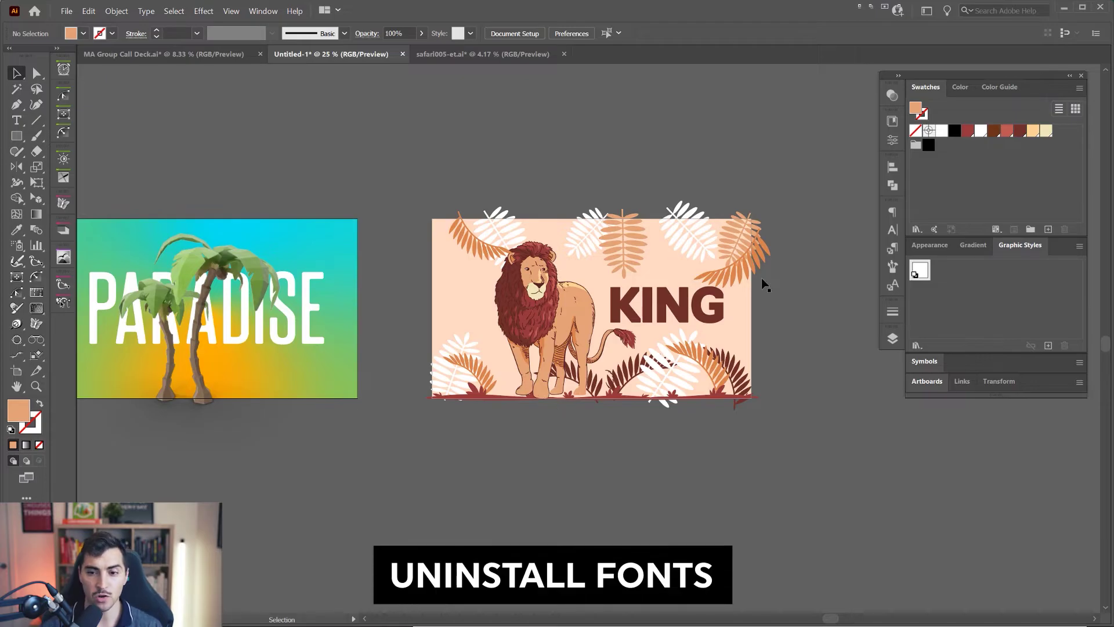
Step: Float the Character panel and scroll through its installed-font list
click(887, 233)
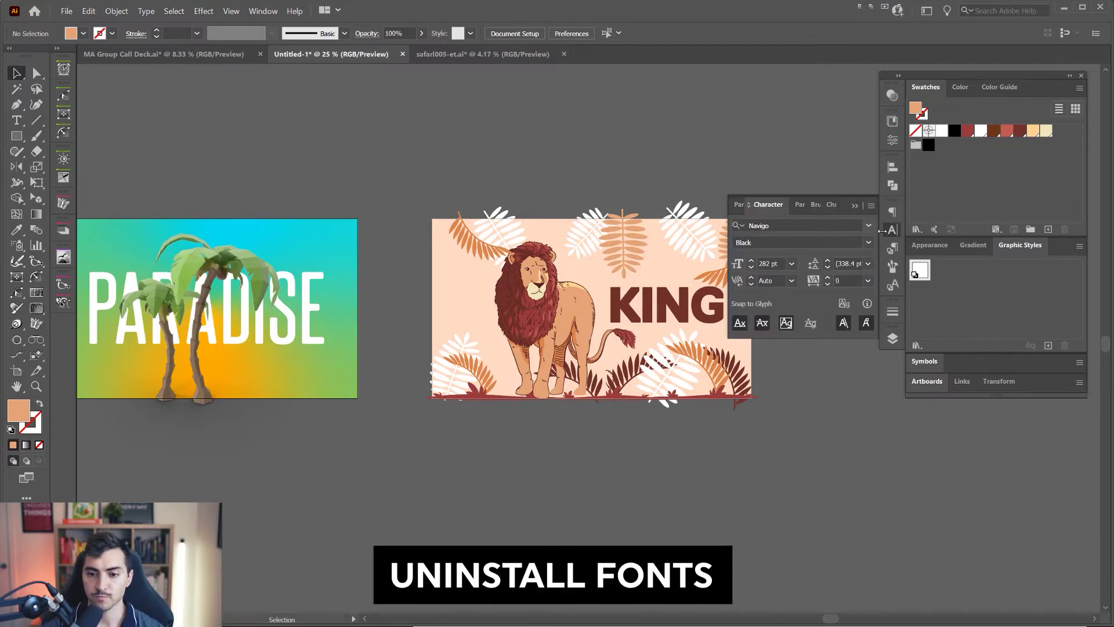
drag(887, 232, 574, 243)
click(567, 232)
drag(523, 210, 529, 113)
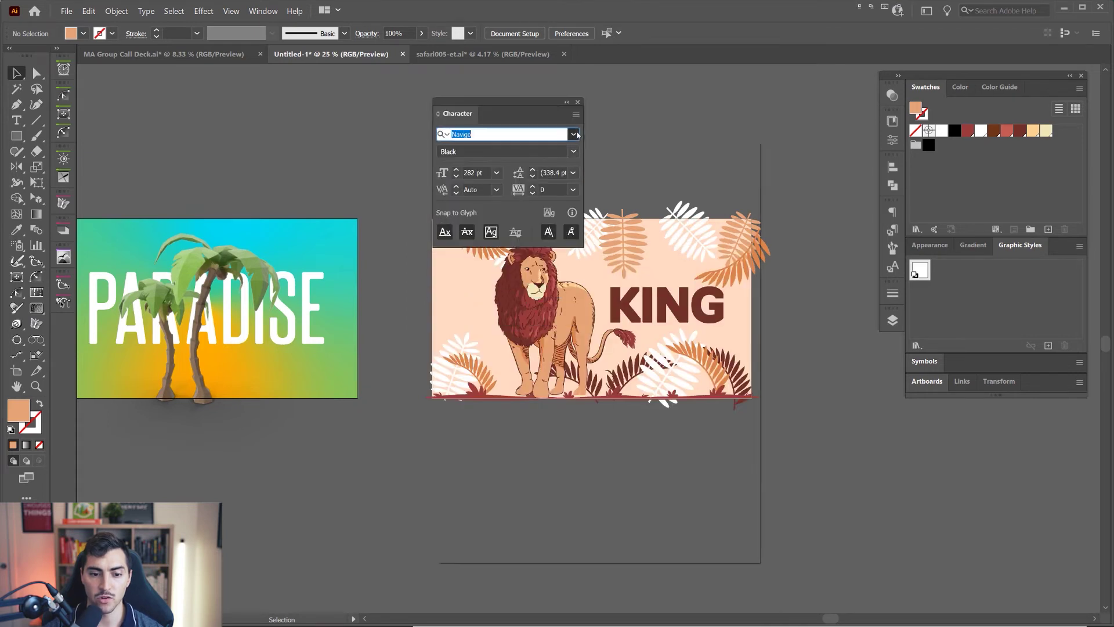
click(574, 134)
scroll(563, 299, down, 15)
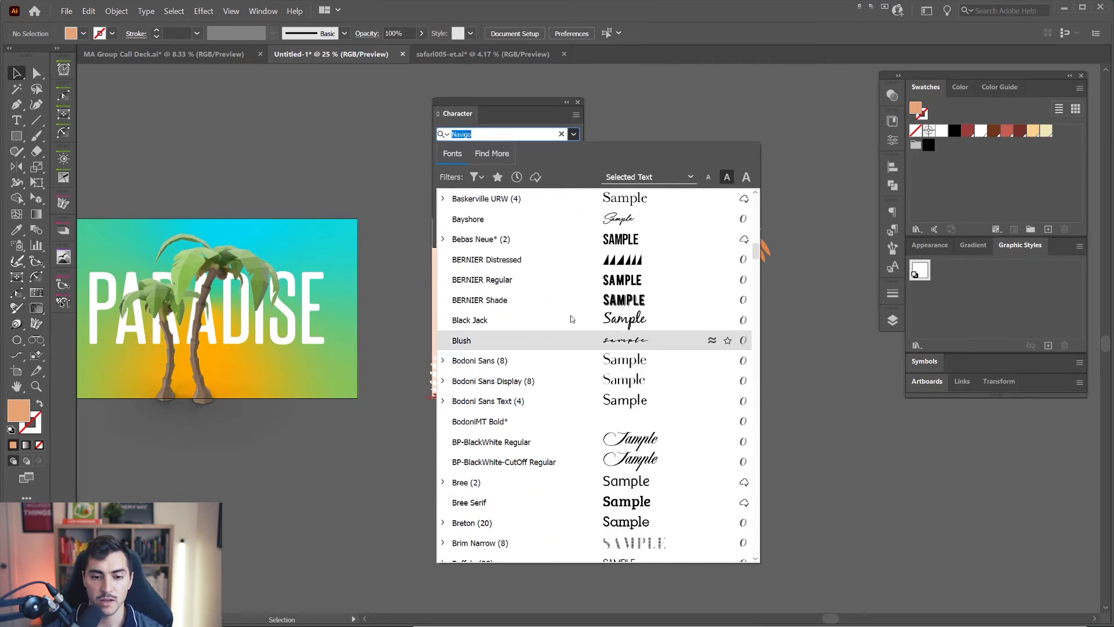
scroll(564, 298, down, 8)
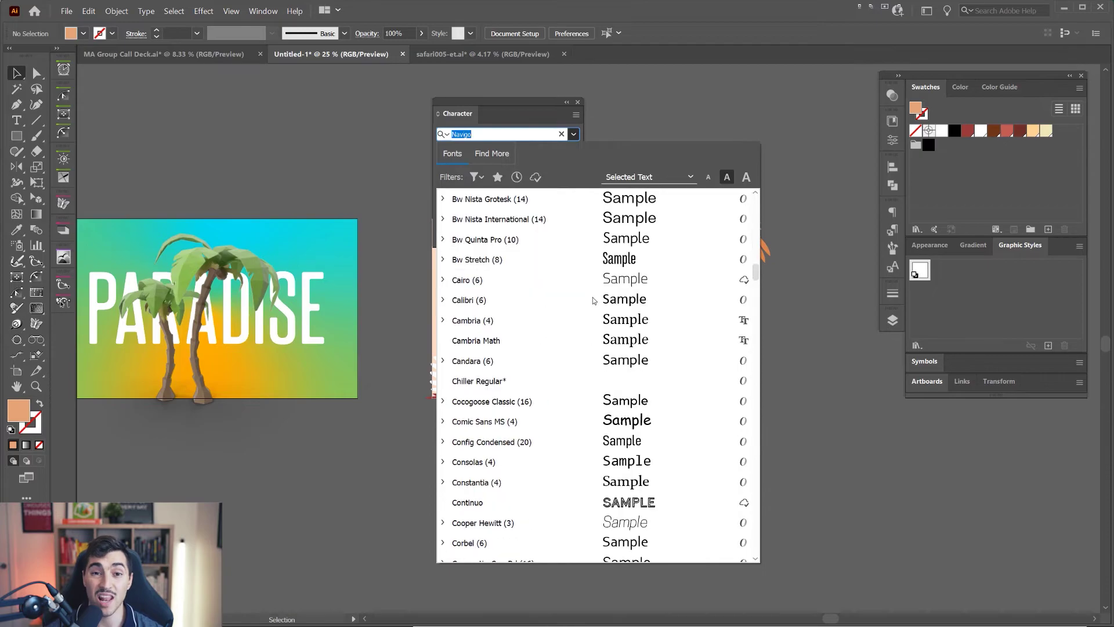
scroll(597, 296, down, 15)
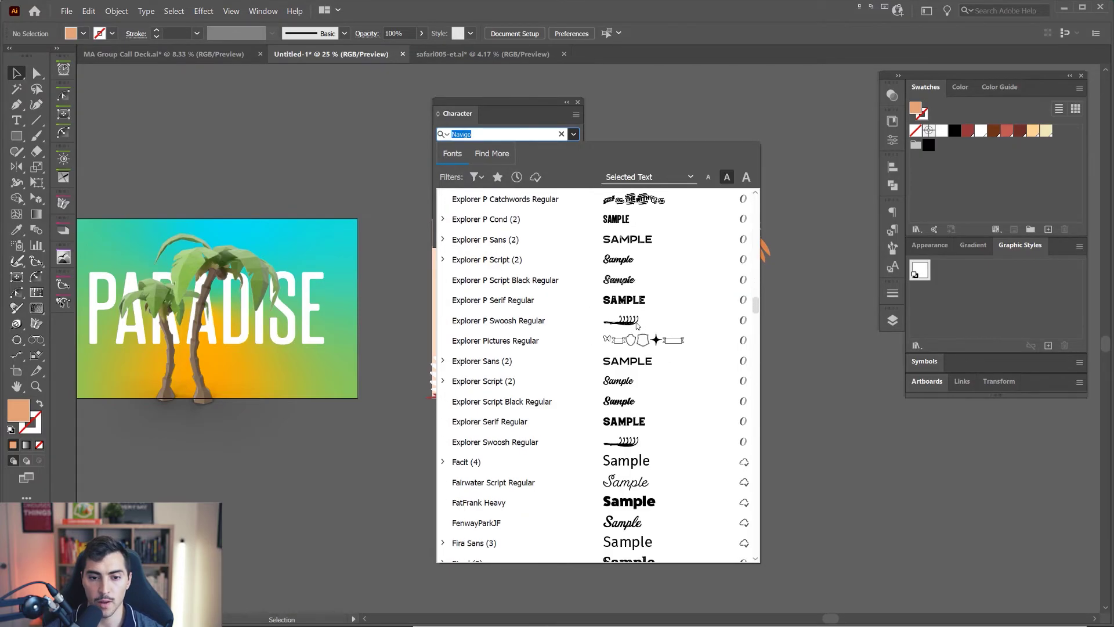
scroll(637, 326, down, 4)
Step: Browse the fonts with small preview samples, then switch to medium-size previews
click(746, 177)
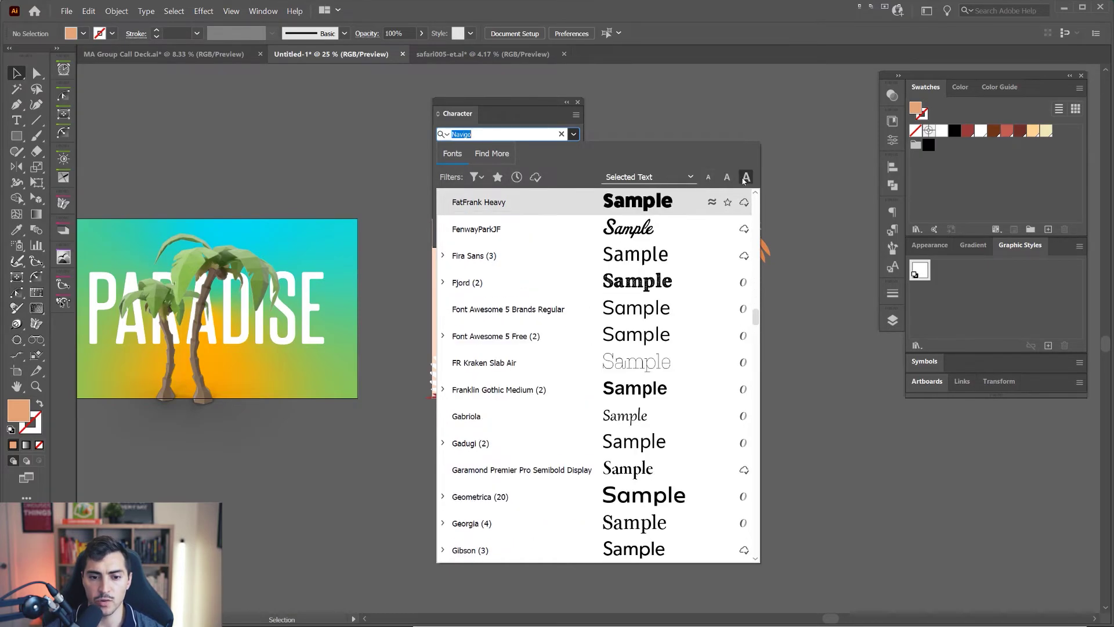
click(708, 177)
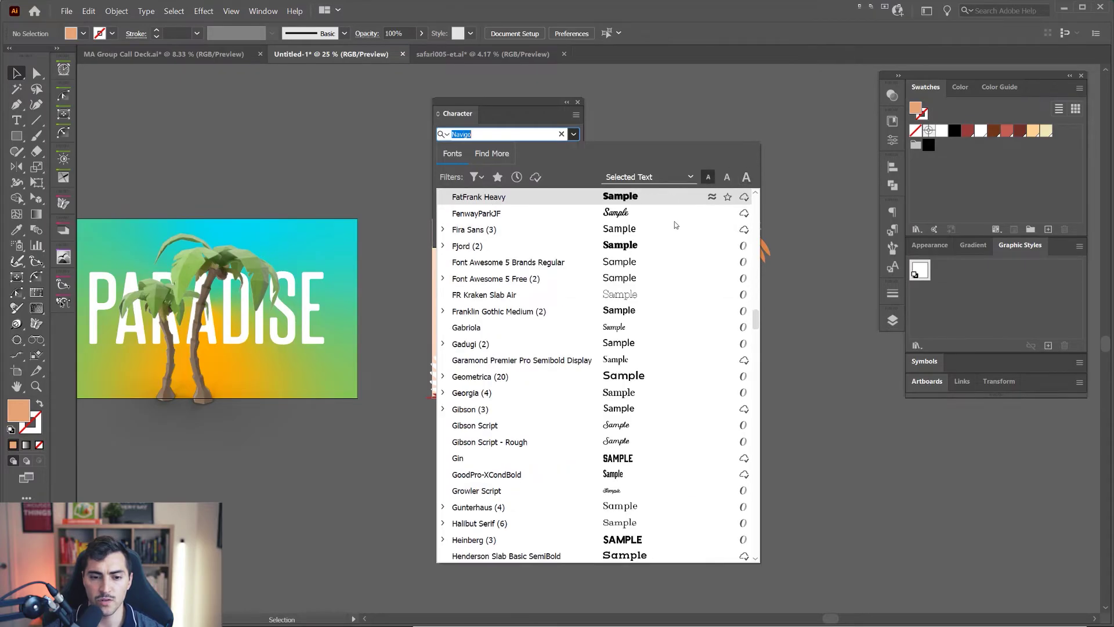
scroll(578, 296, down, 15)
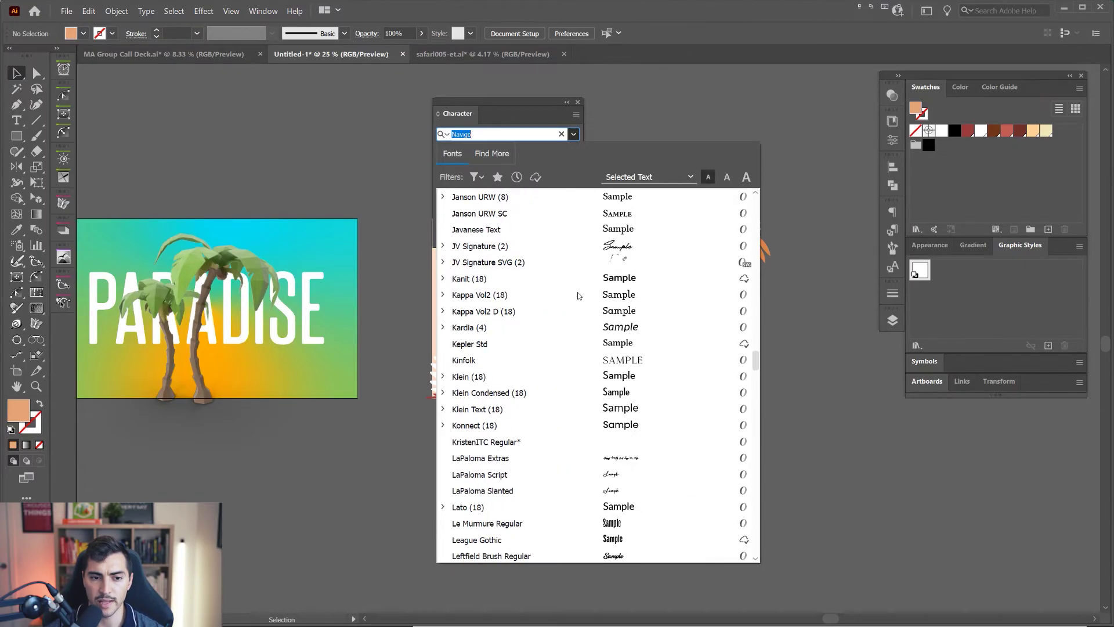
scroll(578, 296, down, 5)
click(727, 176)
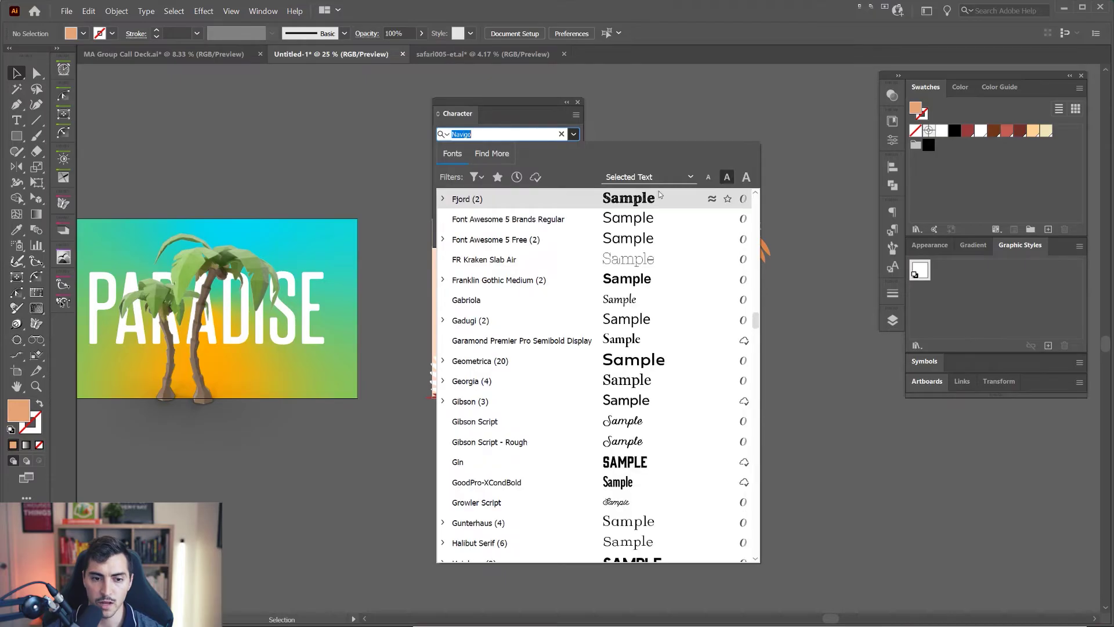
Step: View the Type > Font list, dismiss it, and dock the Character panel in the right dock
click(146, 12)
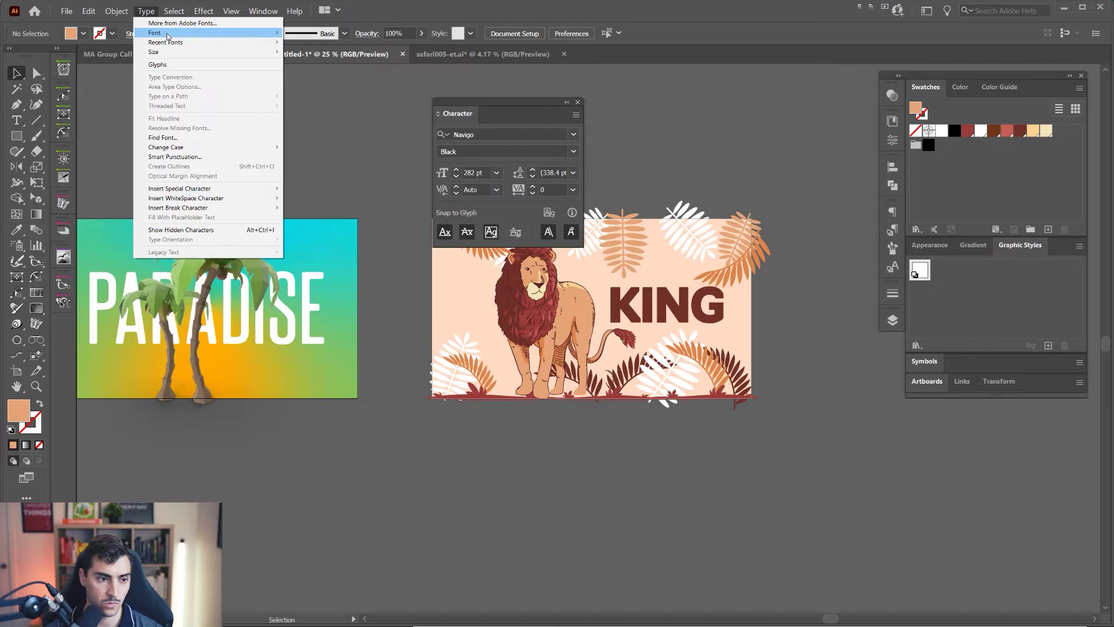
click(167, 36)
mouse_move(207, 35)
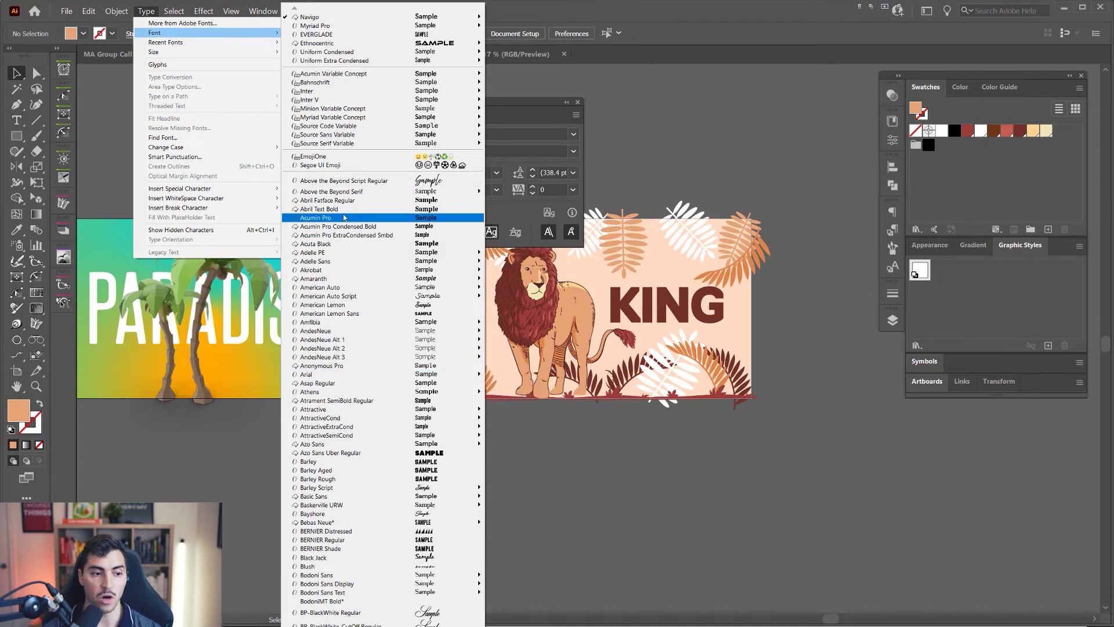
key(Escape)
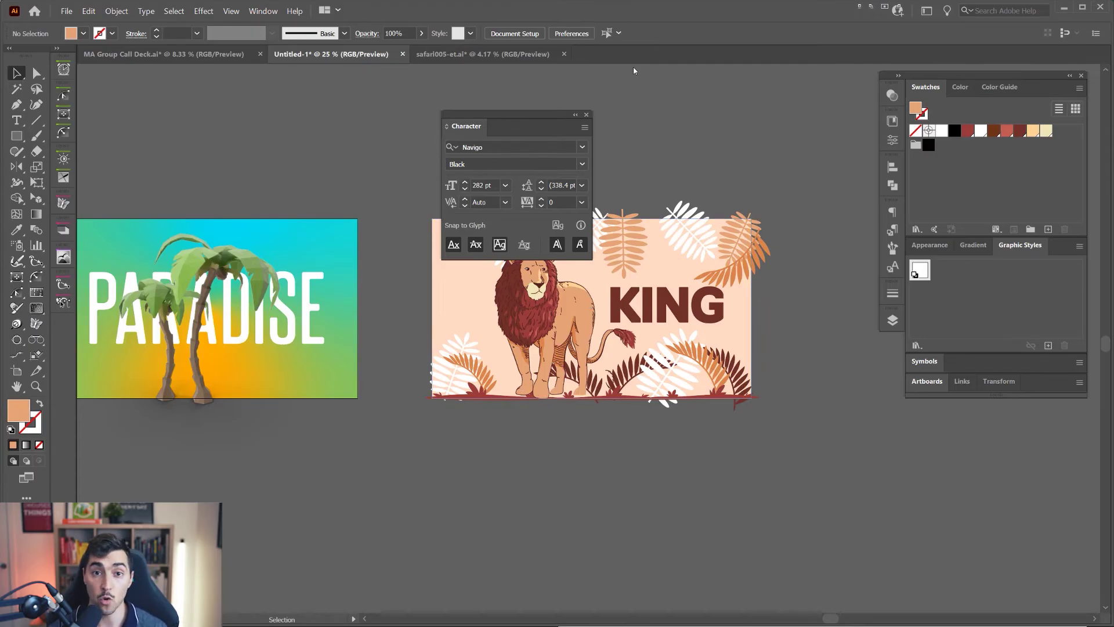
drag(466, 126, 896, 227)
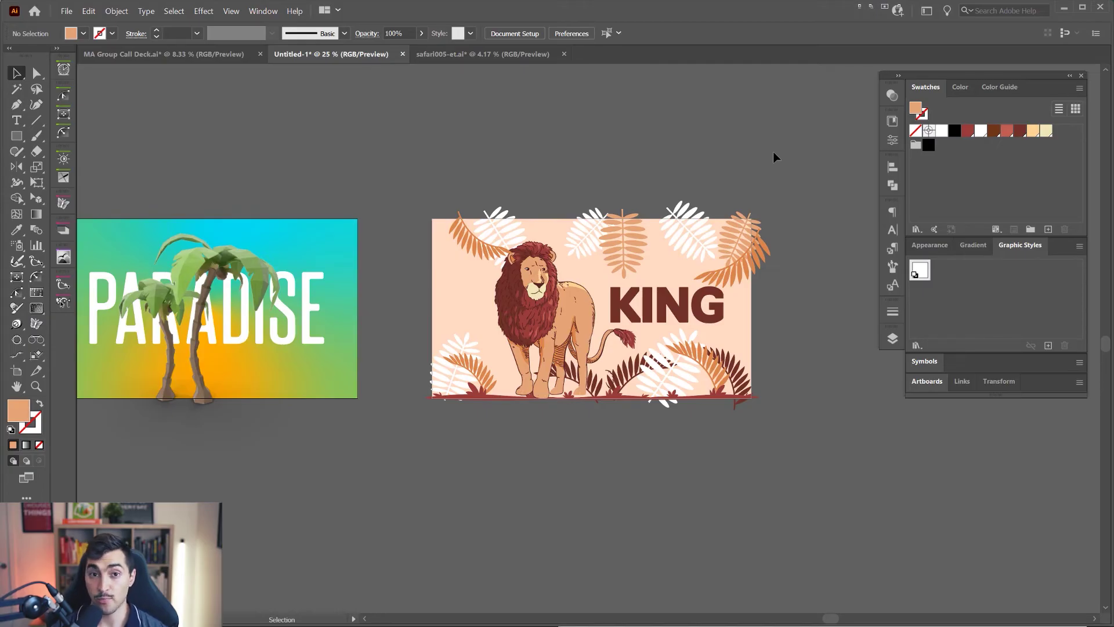
Step: Hide the panels and switch the lion artwork to Outline view, zoomed in on its body
scroll(437, 109, left, 2)
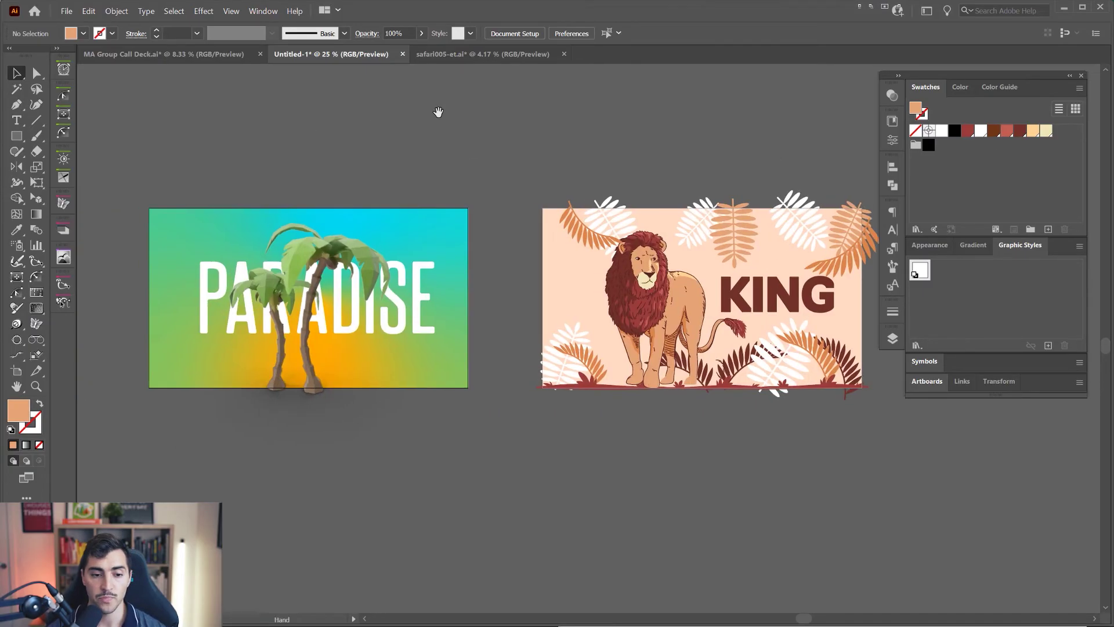
scroll(691, 171, up, 2)
key(Tab)
scroll(629, 124, up, 1)
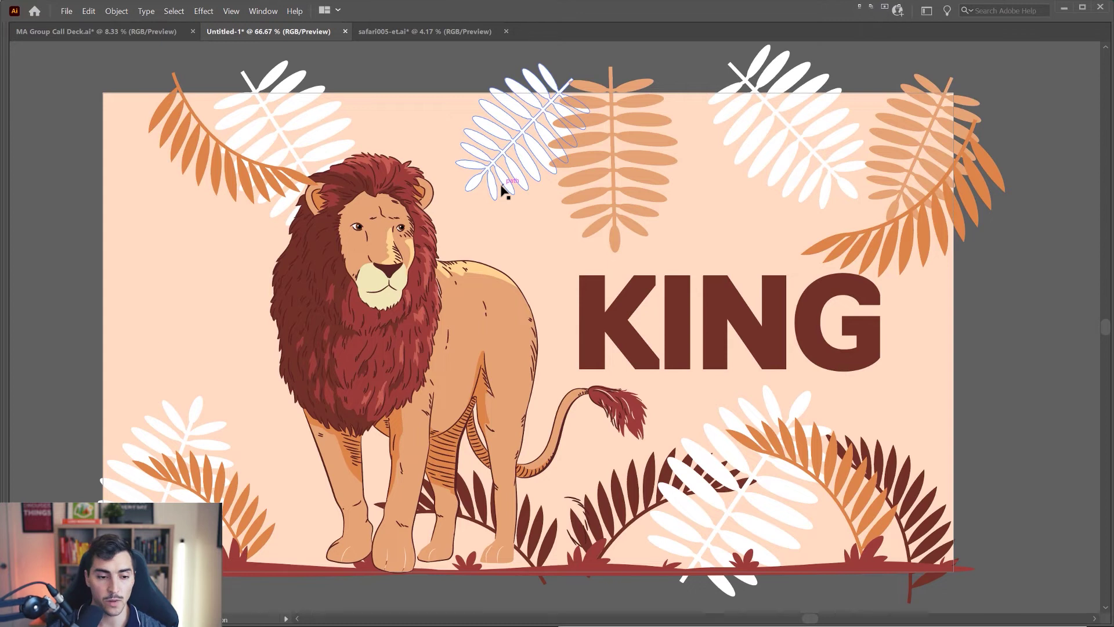
key(ctrl+y)
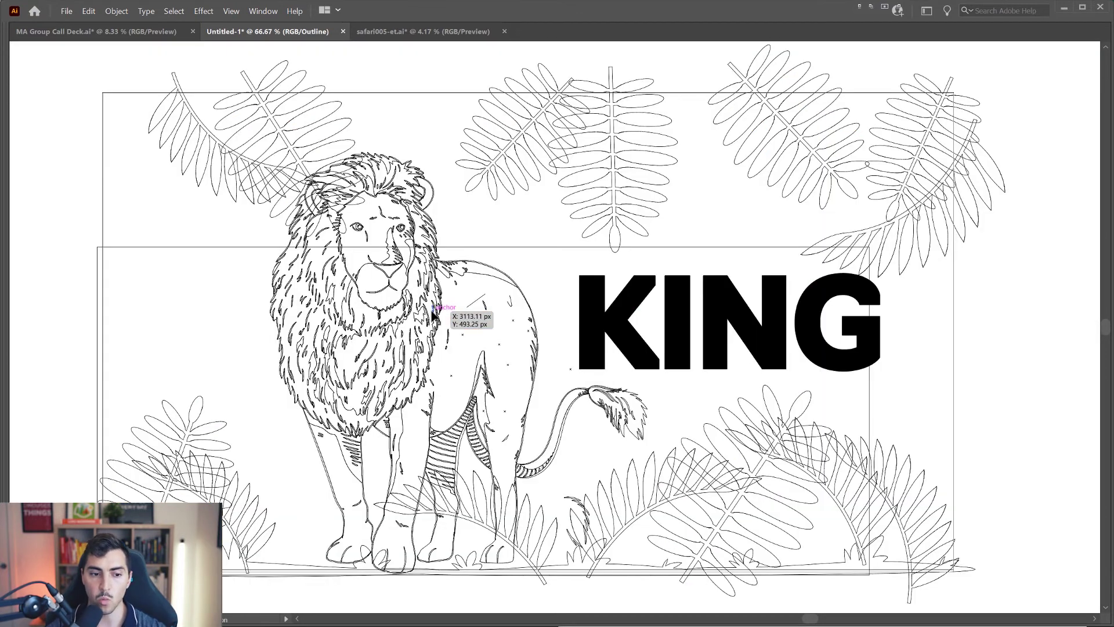
scroll(397, 324, up, 2)
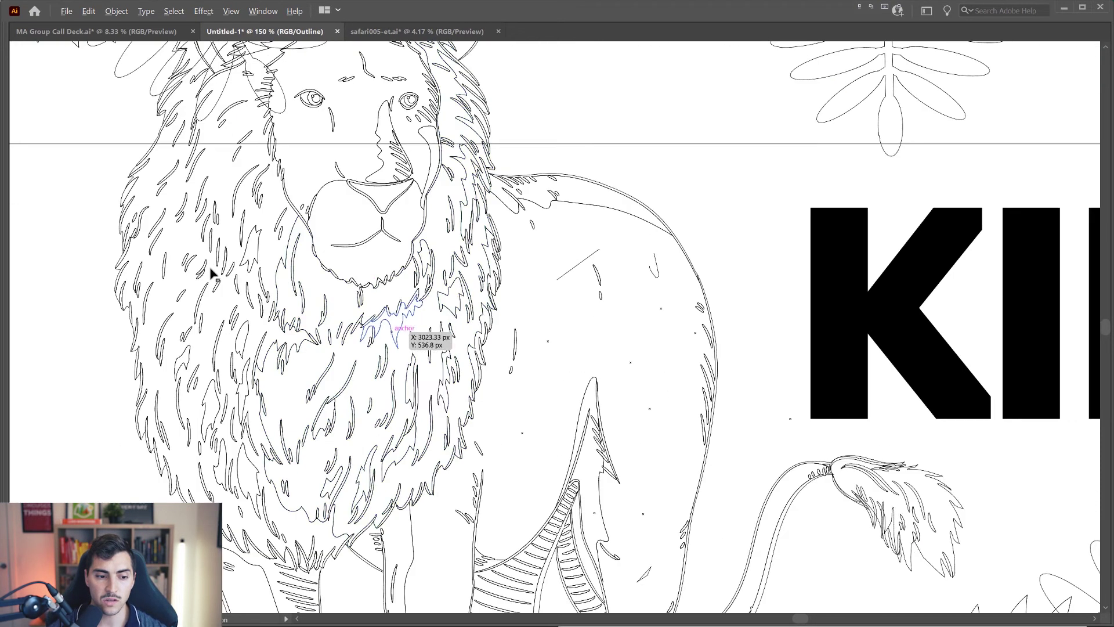
scroll(491, 261, down, 2)
scroll(363, 301, up, 3)
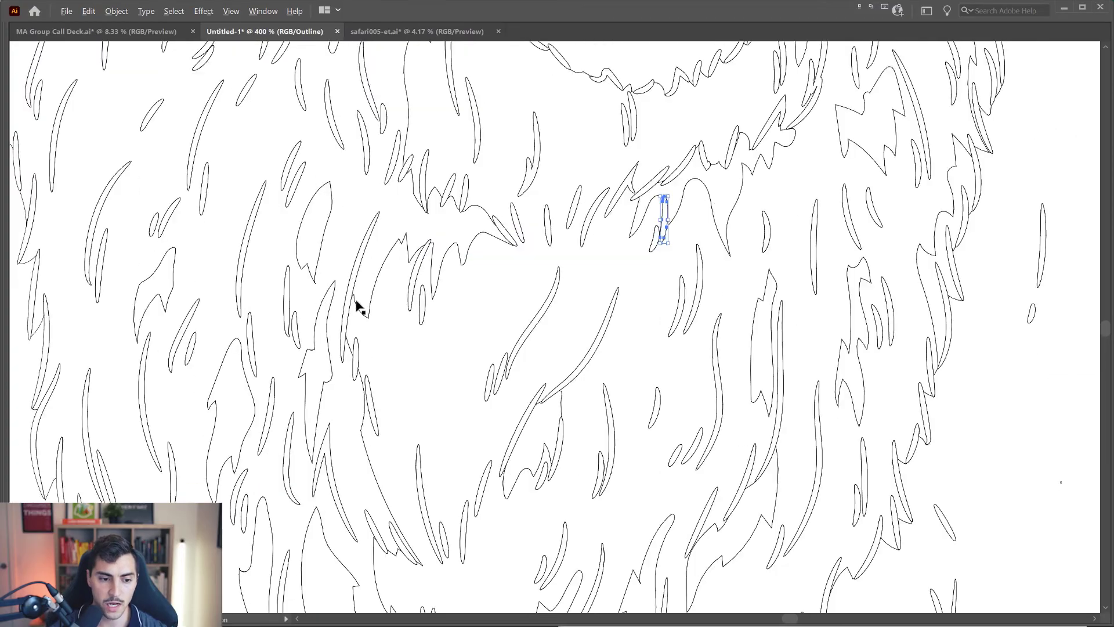
scroll(572, 395, down, 3)
scroll(571, 394, down, 2)
scroll(447, 165, up, 2)
scroll(517, 224, up, 4)
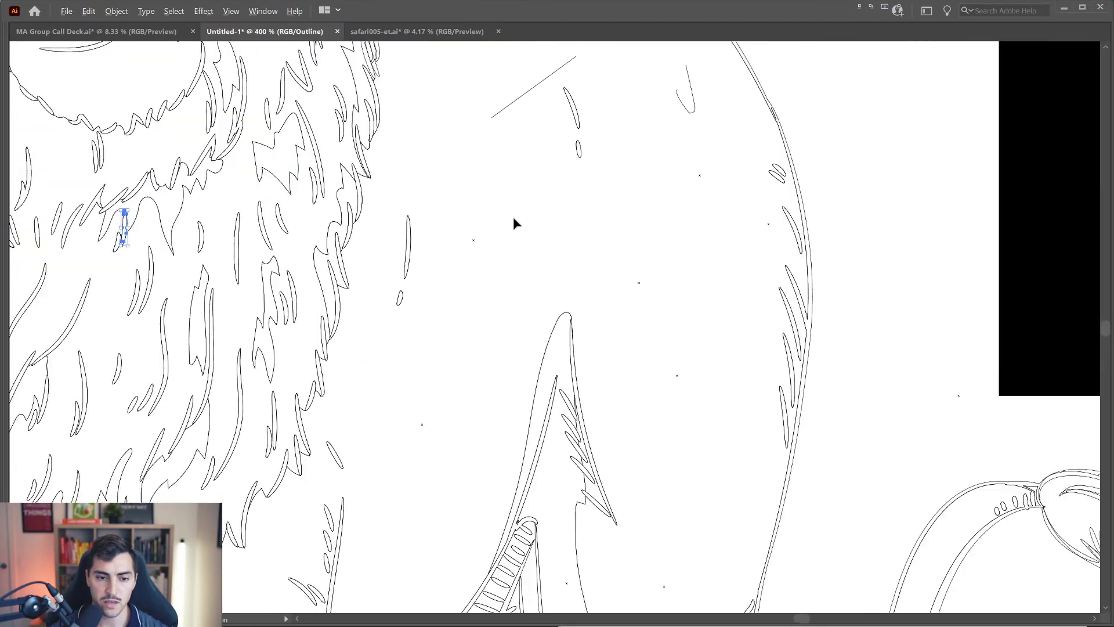
scroll(656, 207, up, 3)
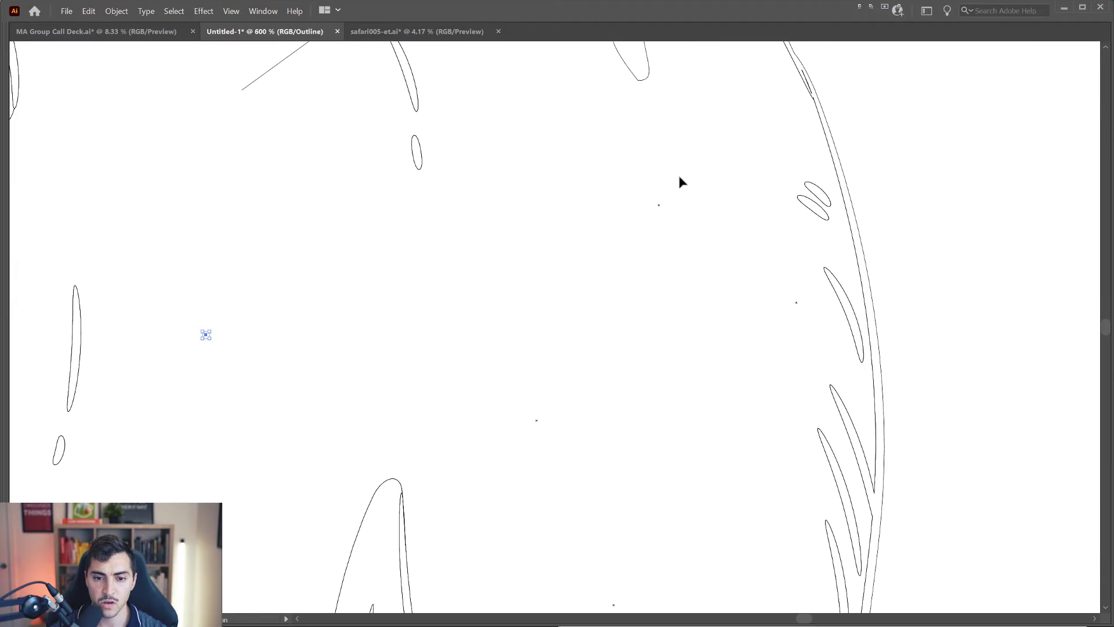
scroll(392, 135, up, 2)
Step: Delete the two stray points on the lion's body
click(355, 181)
scroll(402, 155, down, 3)
scroll(424, 147, left, 1)
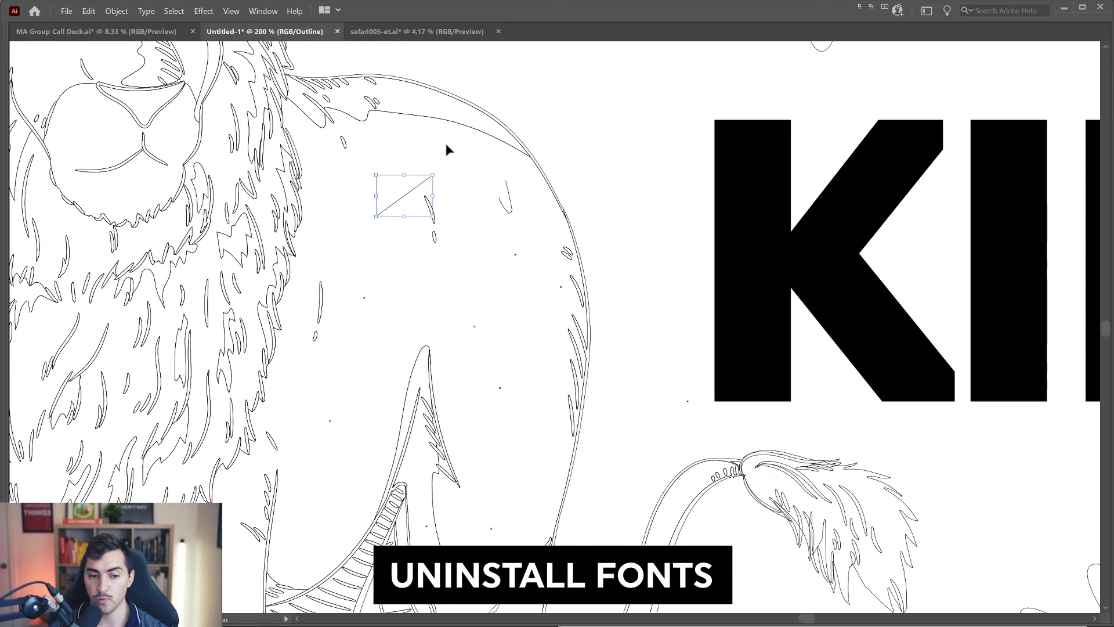
scroll(552, 232, up, 2)
click(515, 254)
scroll(465, 268, down, 2)
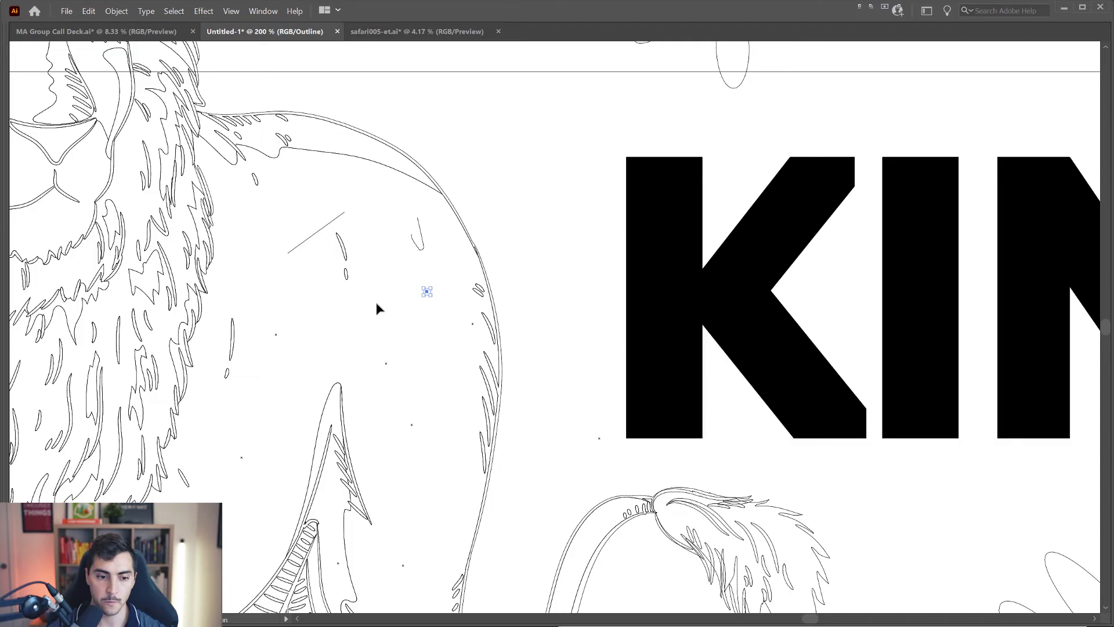
click(376, 303)
key(ctrl+z)
scroll(364, 339, up, 2)
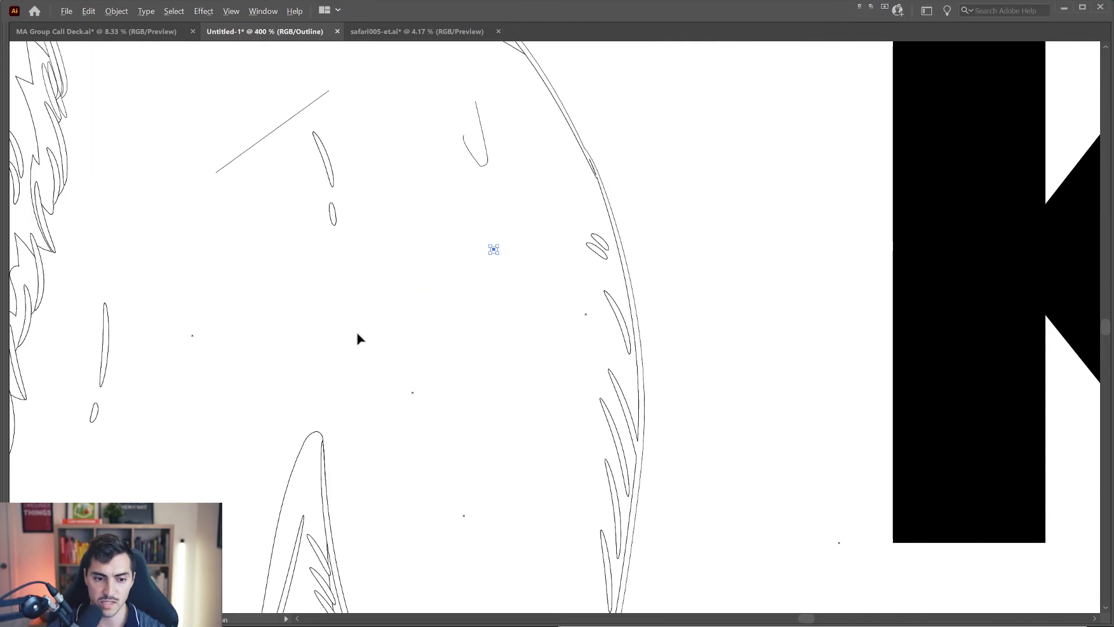
key(Delete)
click(586, 314)
key(Delete)
Step: Delete the loose diagonal line on the lion's body
scroll(522, 174, up, 1)
drag(520, 164, 417, 251)
scroll(413, 249, up, 1)
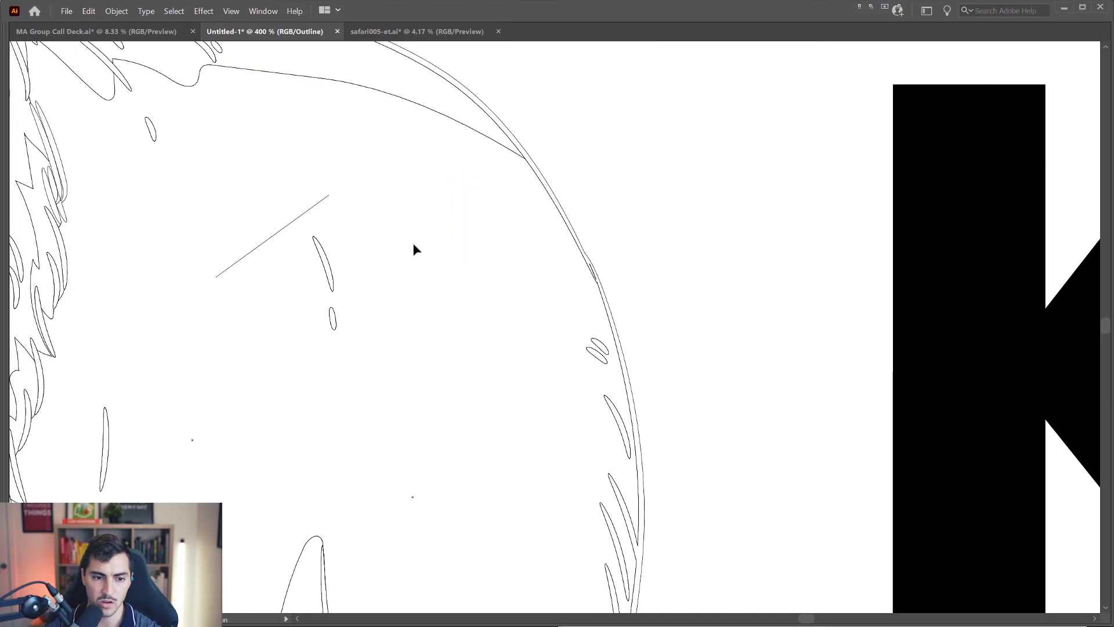
scroll(633, 198, left, 5)
click(569, 224)
key(Delete)
click(554, 380)
key(ctrl+z)
click(569, 353)
Step: Delete the J-shaped path and small oval, then return to colour Preview
drag(569, 353, 650, 182)
scroll(644, 192, down, 1)
key(Delete)
scroll(634, 251, down, 1)
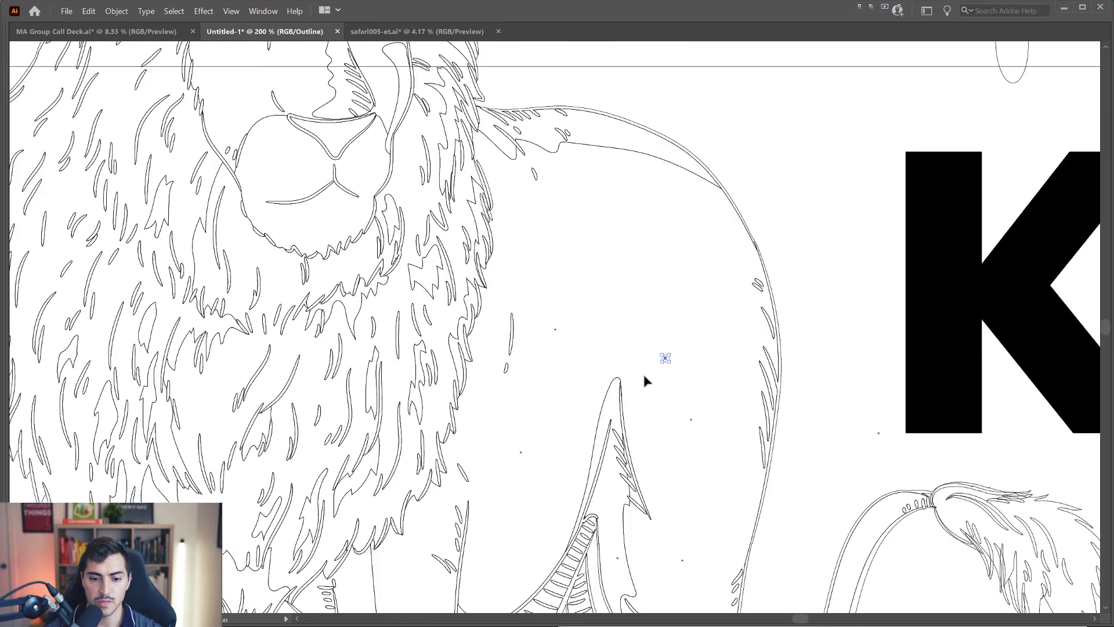
key(ctrl+y)
scroll(744, 281, down, 1)
drag(801, 208, 794, 206)
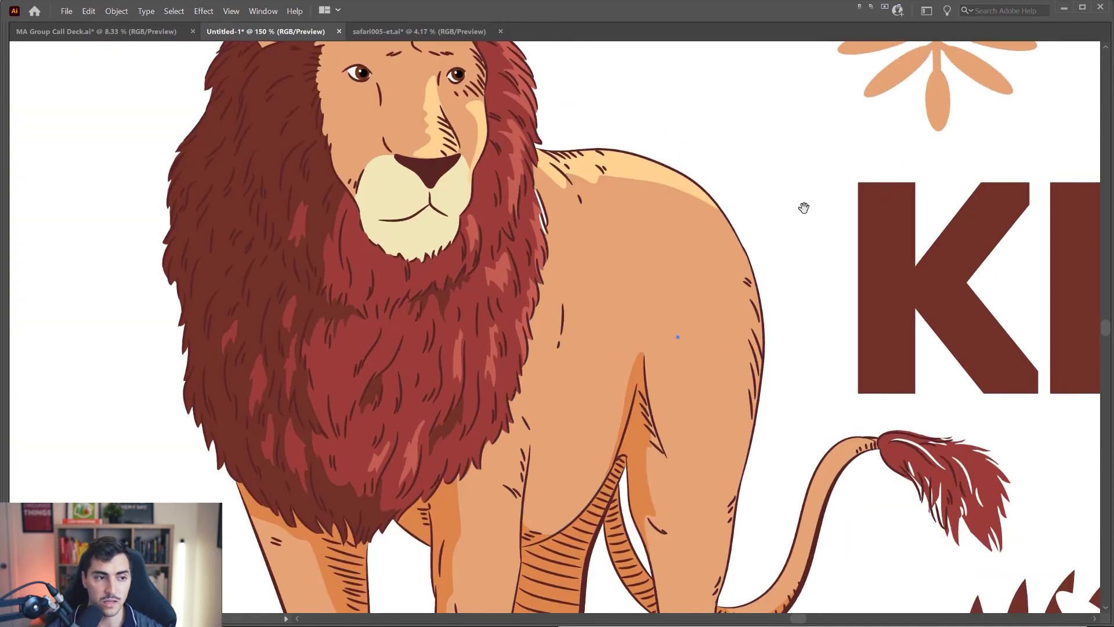
Step: Bring the panels back and open the Astute Graphics VectorFirstAid panel
key(Tab)
click(68, 115)
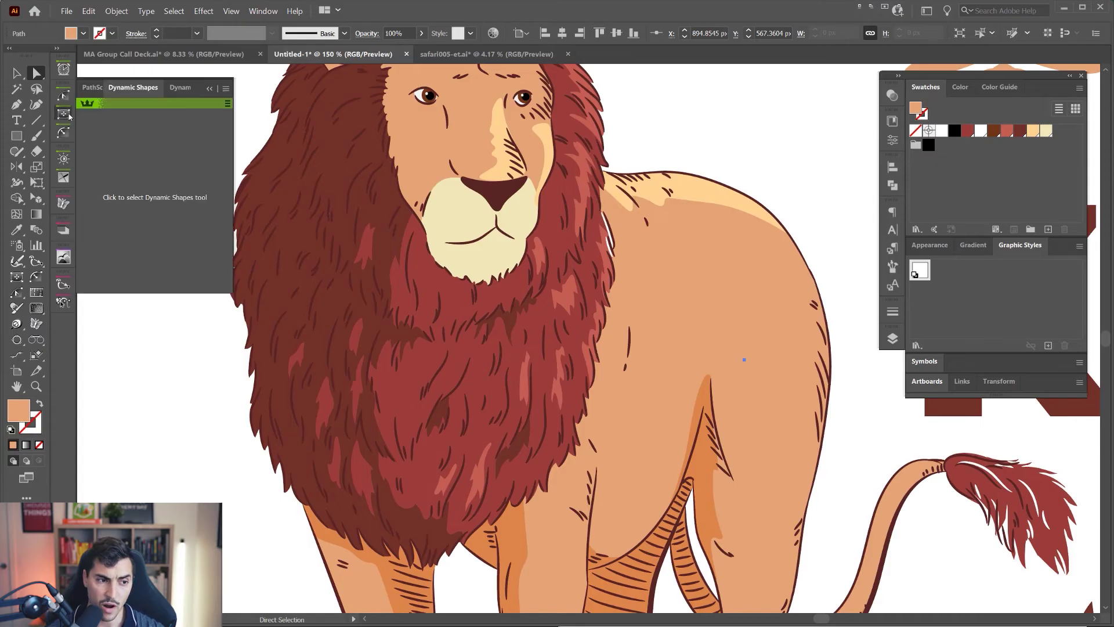
click(68, 102)
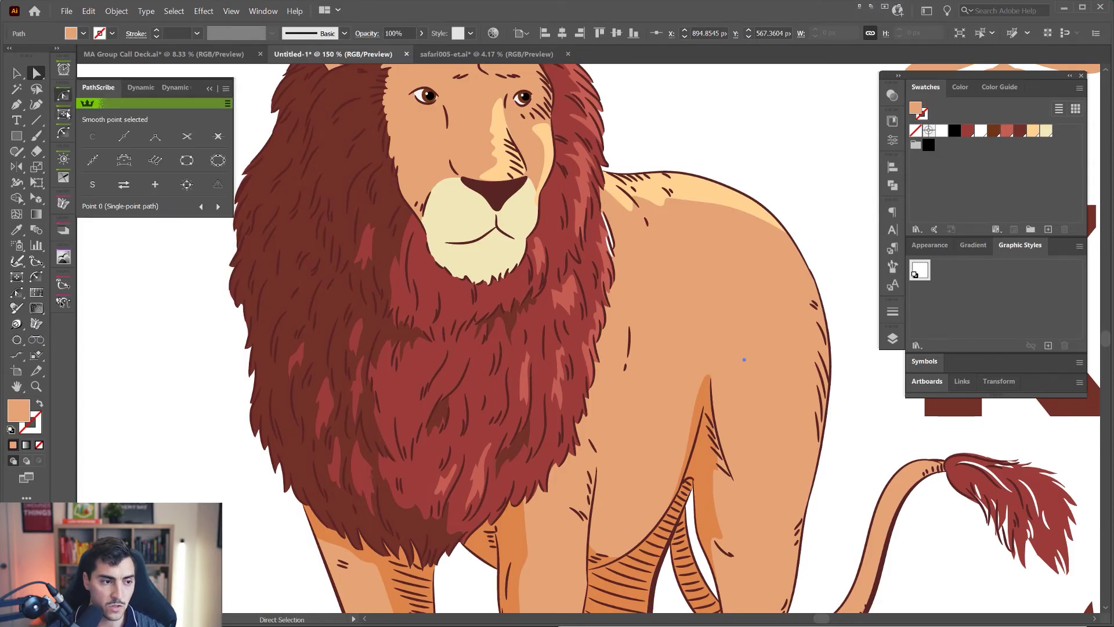
click(63, 177)
click(262, 11)
mouse_move(281, 150)
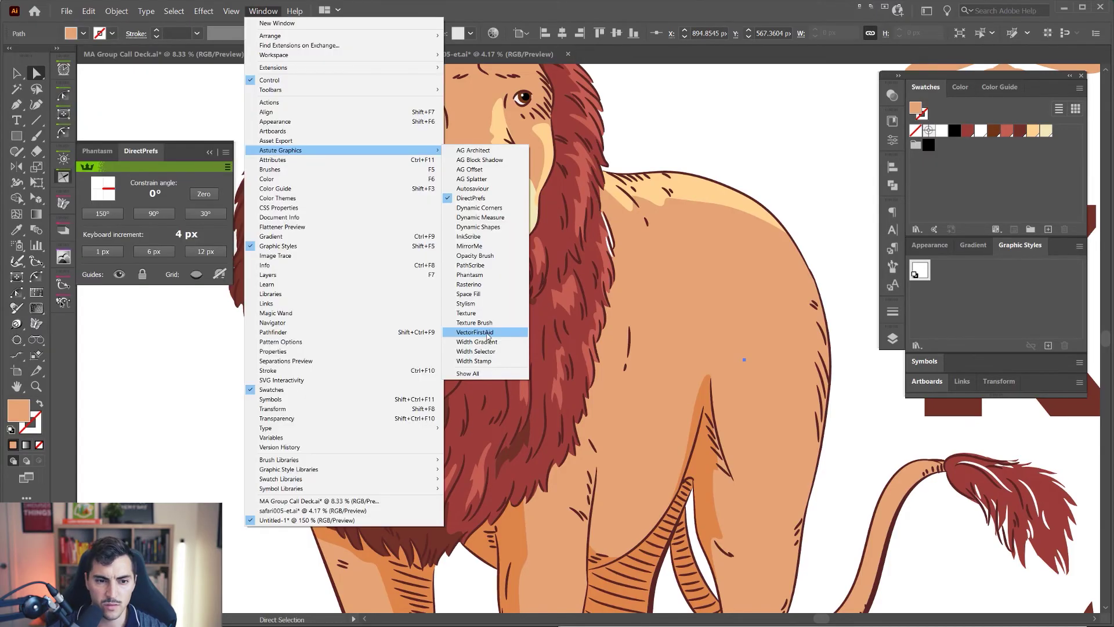
click(487, 335)
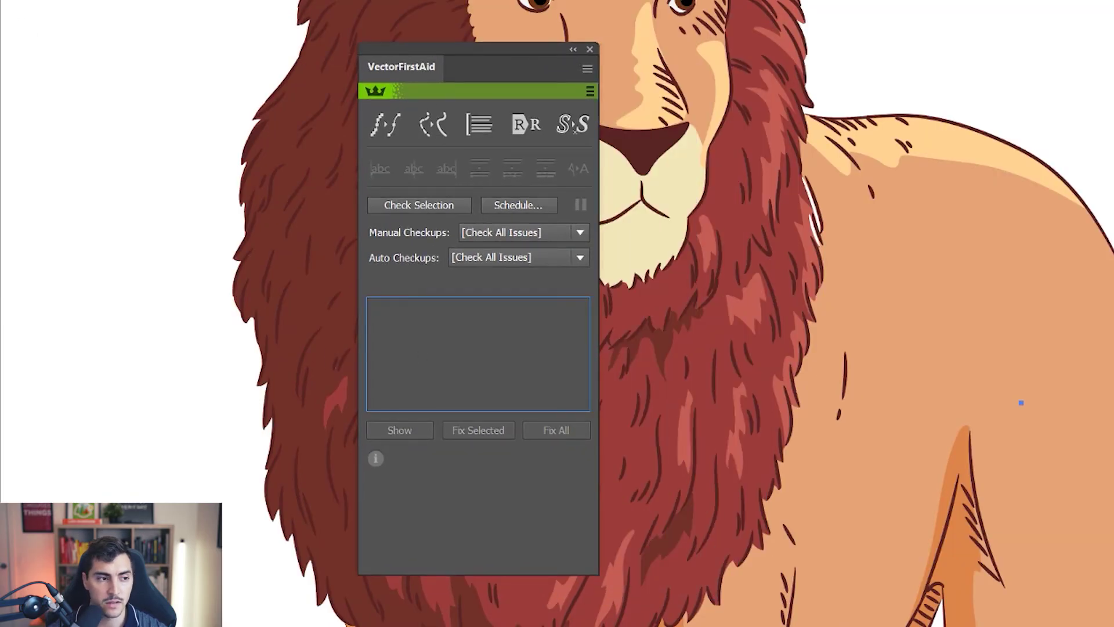
drag(450, 45, 440, 53)
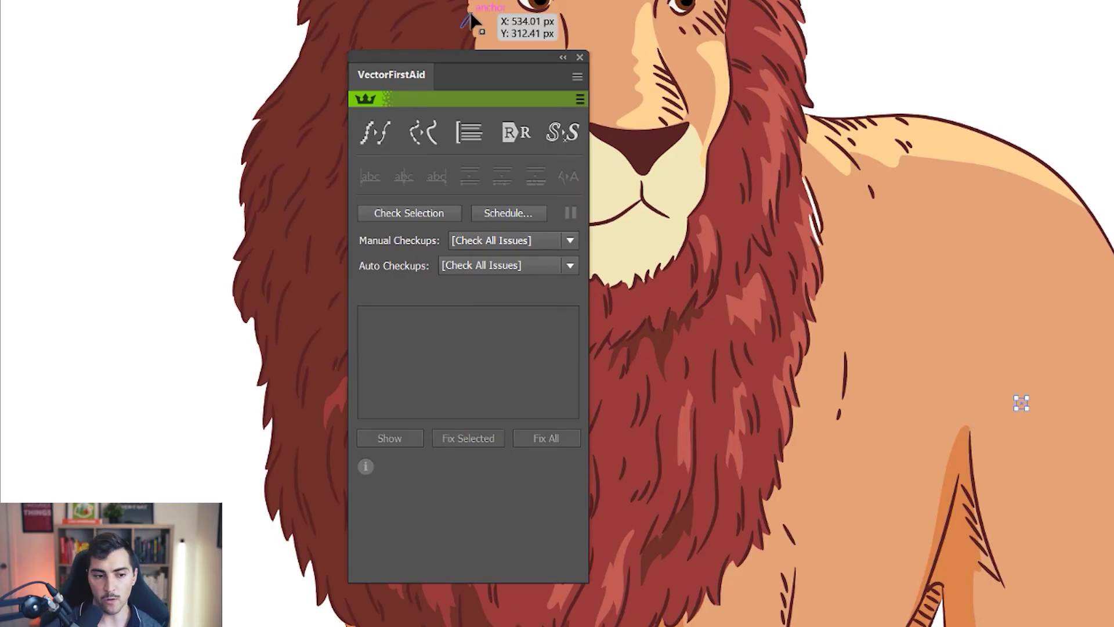
Step: Remove the stray point found by the check, then select the stray path on the lion's back
click(417, 215)
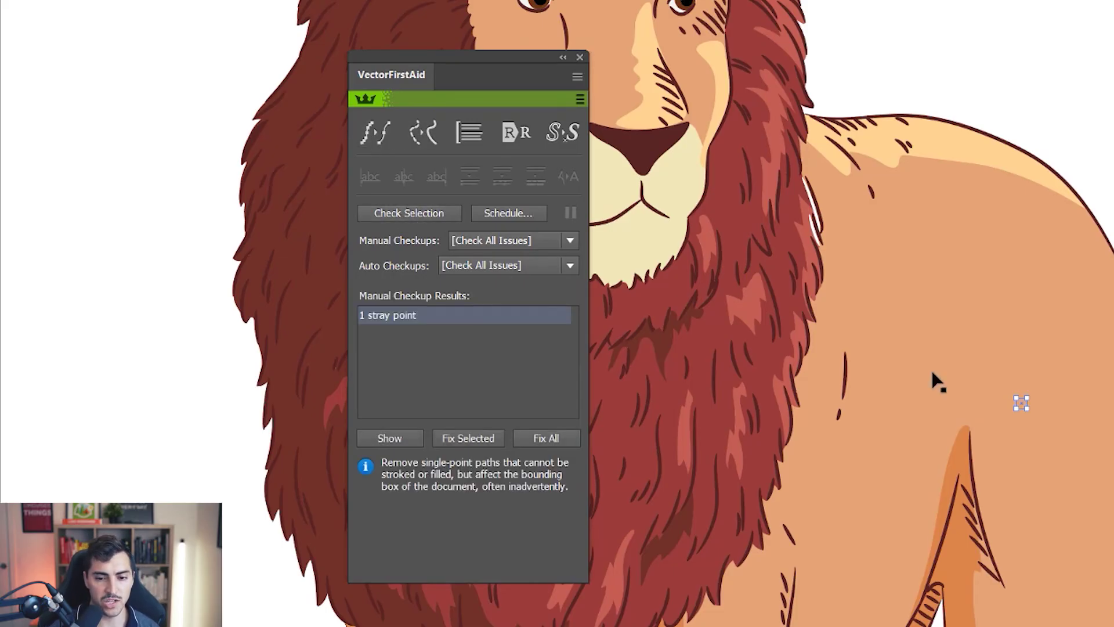
click(1093, 104)
click(1067, 67)
scroll(973, 229, down, 1)
click(958, 229)
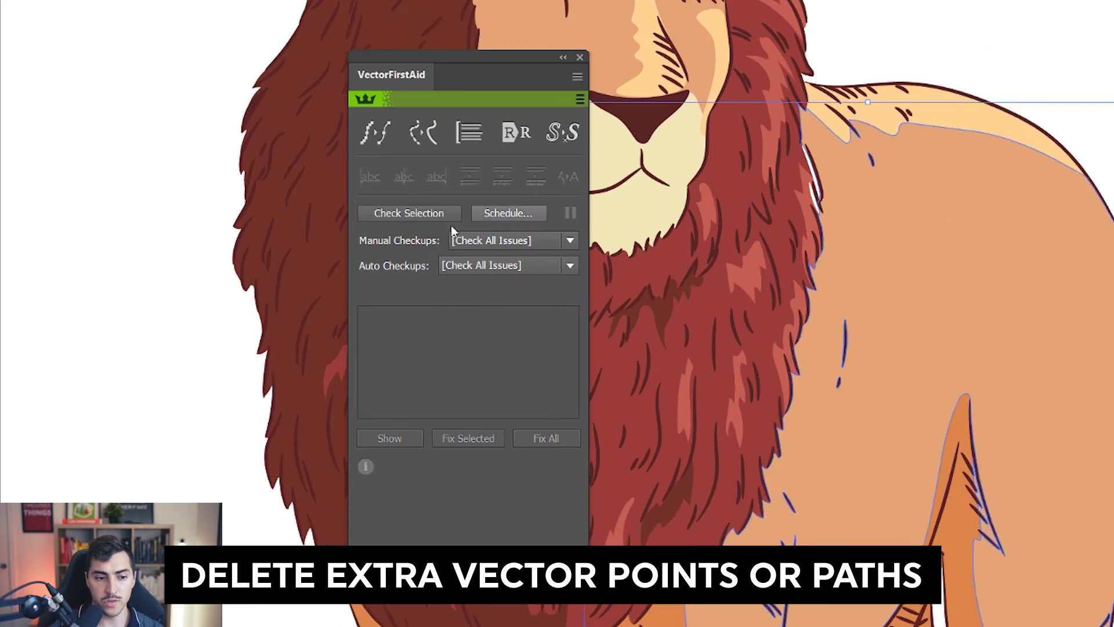
click(390, 216)
scroll(778, 124, down, 3)
click(819, 75)
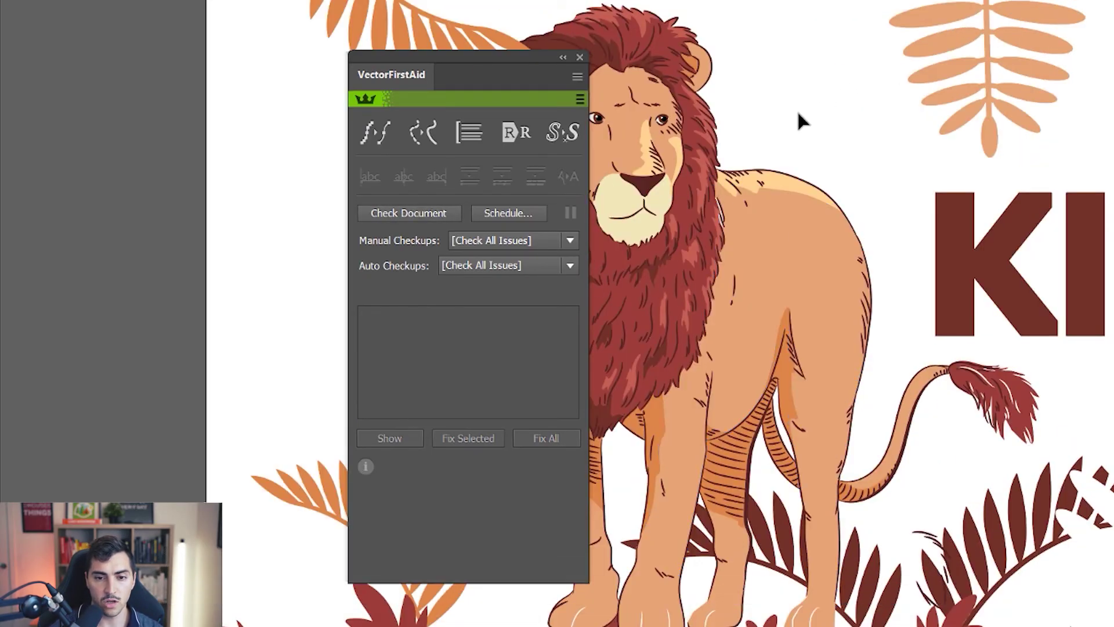
scroll(804, 103, down, 2)
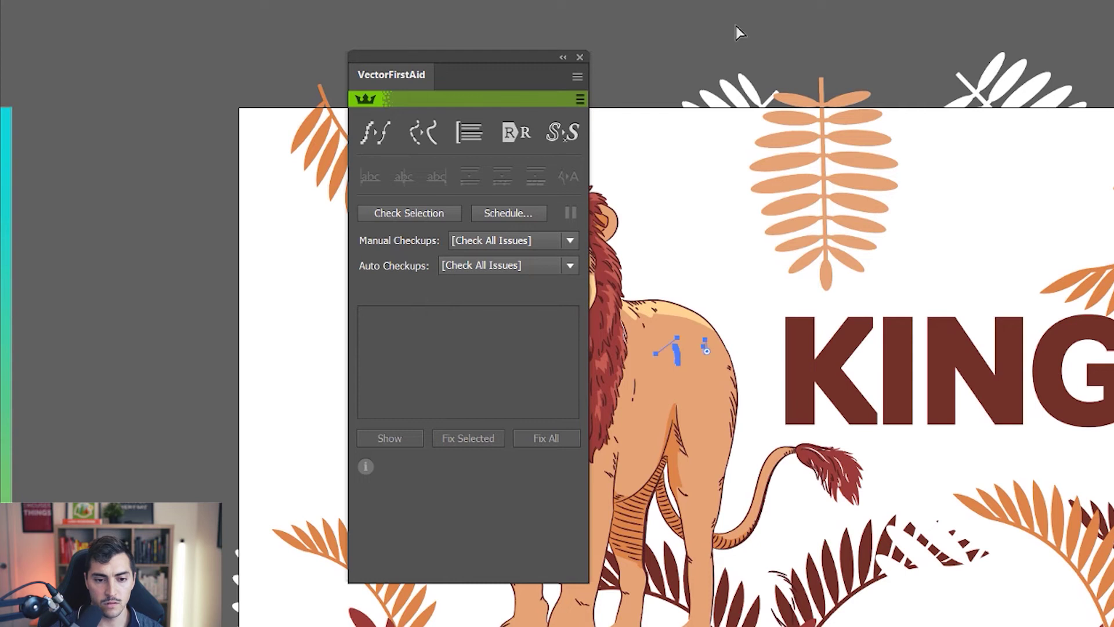
Step: Show all hidden artwork, run Check Document, apply Fix All, and close VectorFirstAid
key(ctrl+alt+3)
click(741, 42)
click(409, 212)
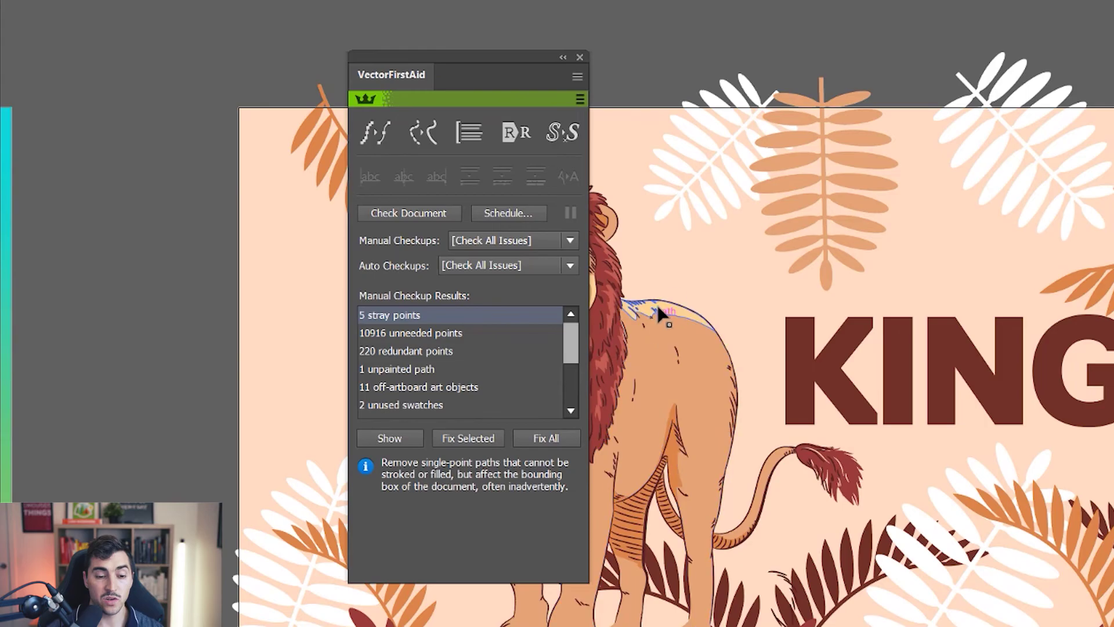
drag(493, 52, 770, 57)
scroll(658, 352, down, 2)
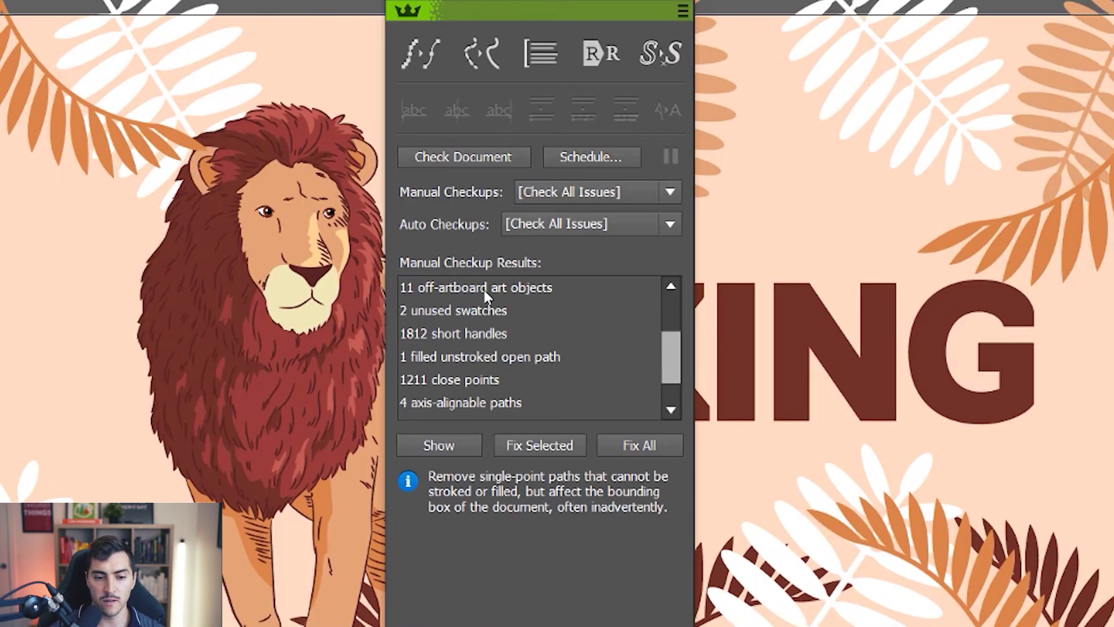
scroll(484, 293, down, 1)
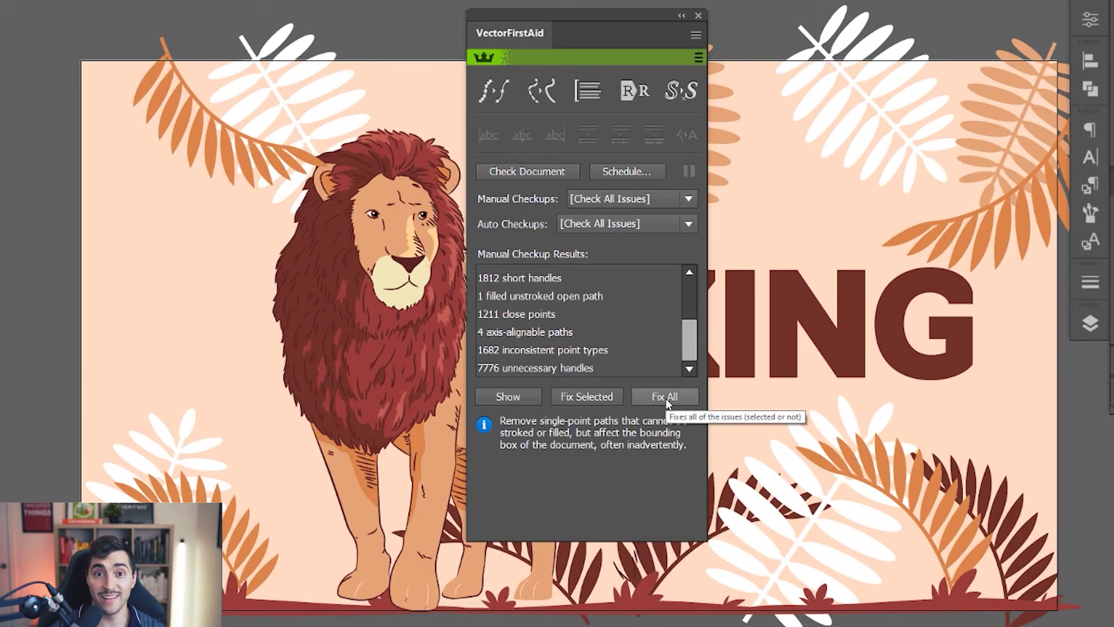
click(665, 396)
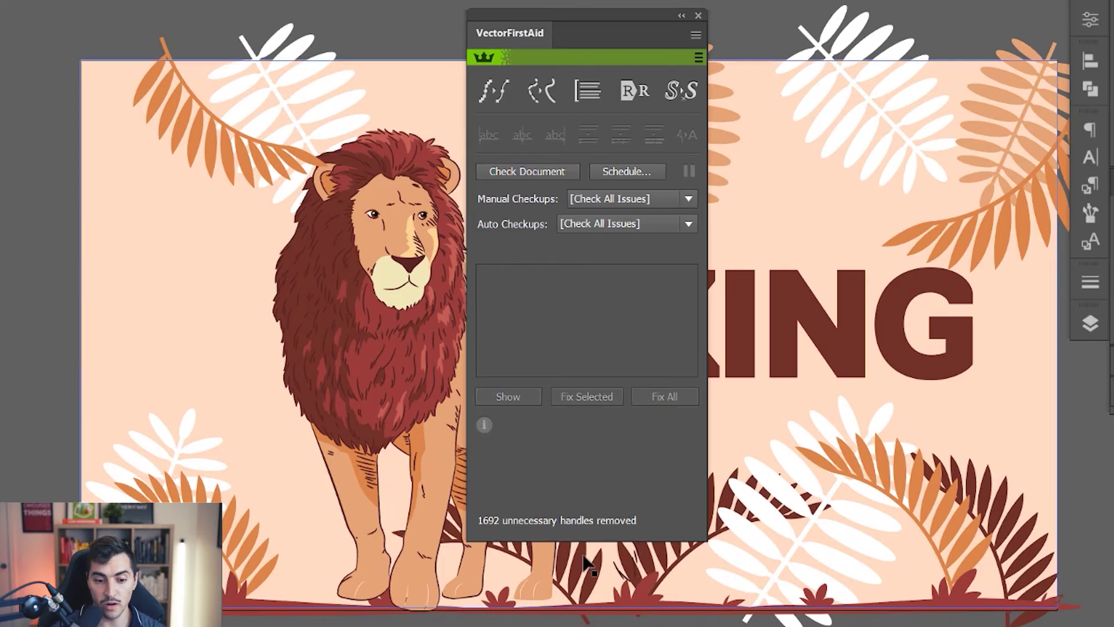
click(699, 15)
Step: In Outline view, delete the stray diagonal line inside the lion
key(ctrl+y)
key(ctrl+y)
key(ctrl+y)
scroll(539, 428, up, 3)
scroll(540, 428, down, 10)
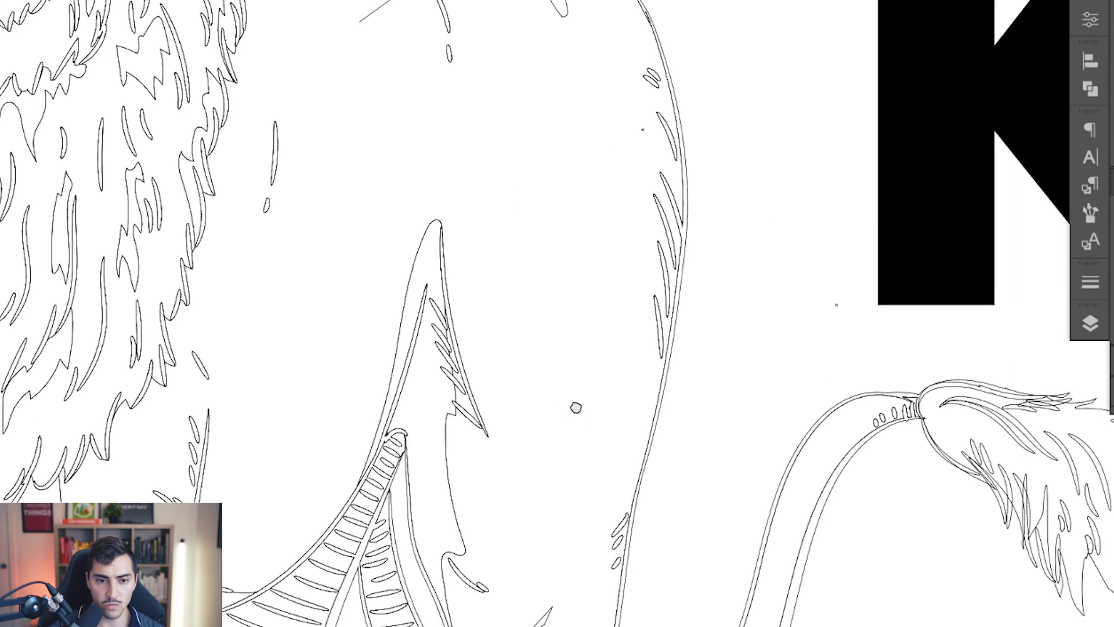
scroll(547, 318, right, 6)
scroll(827, 267, down, 5)
scroll(676, 241, up, 6)
click(675, 251)
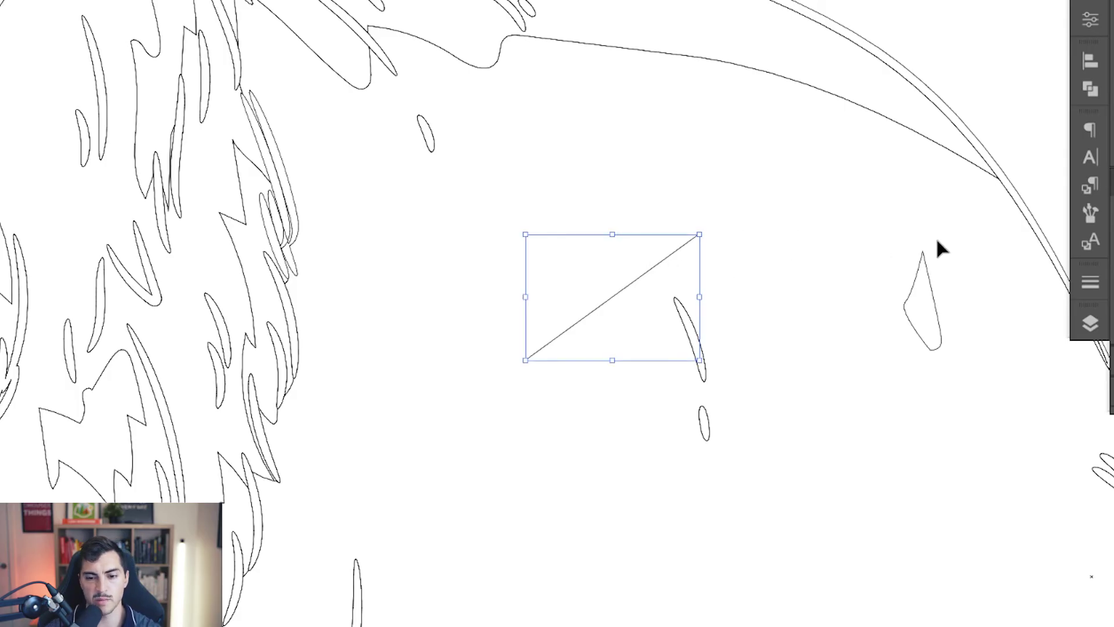
key(Delete)
Step: Pan across the outlined lion and return to full-colour Preview
scroll(932, 255, down, 5)
scroll(982, 244, right, 8)
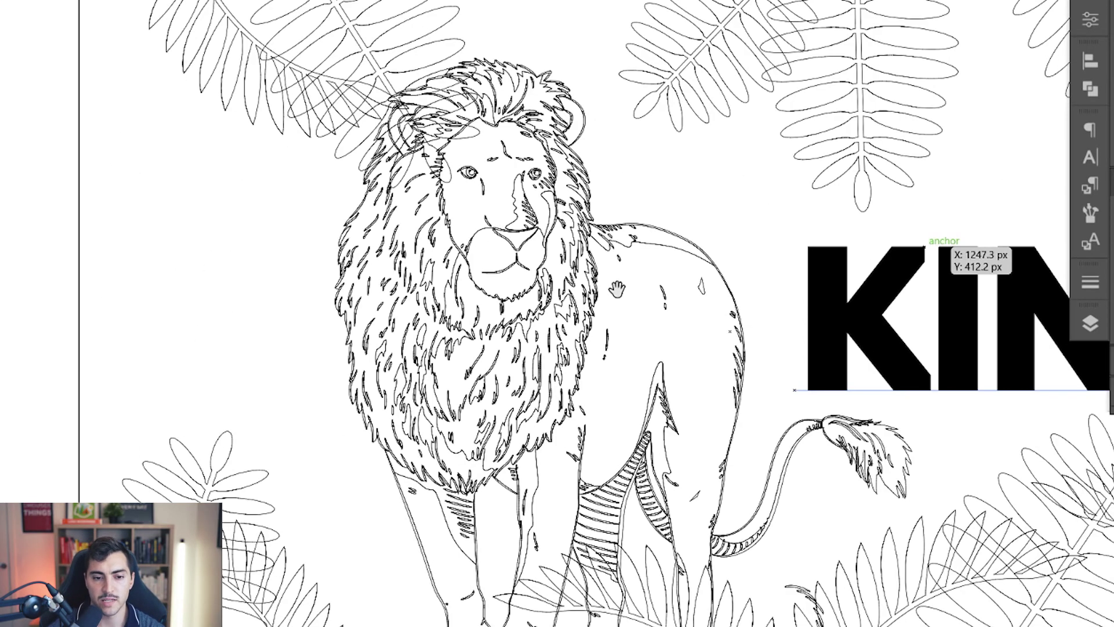
drag(503, 129, 741, 45)
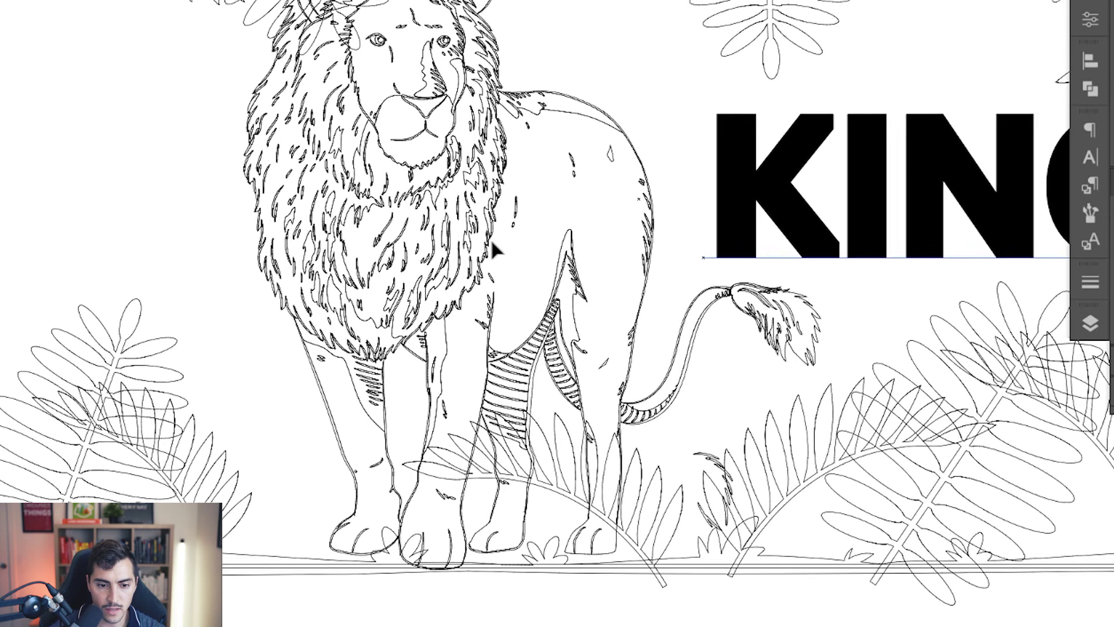
scroll(692, 316, up, 8)
scroll(691, 316, right, 6)
drag(594, 123, 622, 288)
scroll(614, 256, down, 3)
key(ctrl+y)
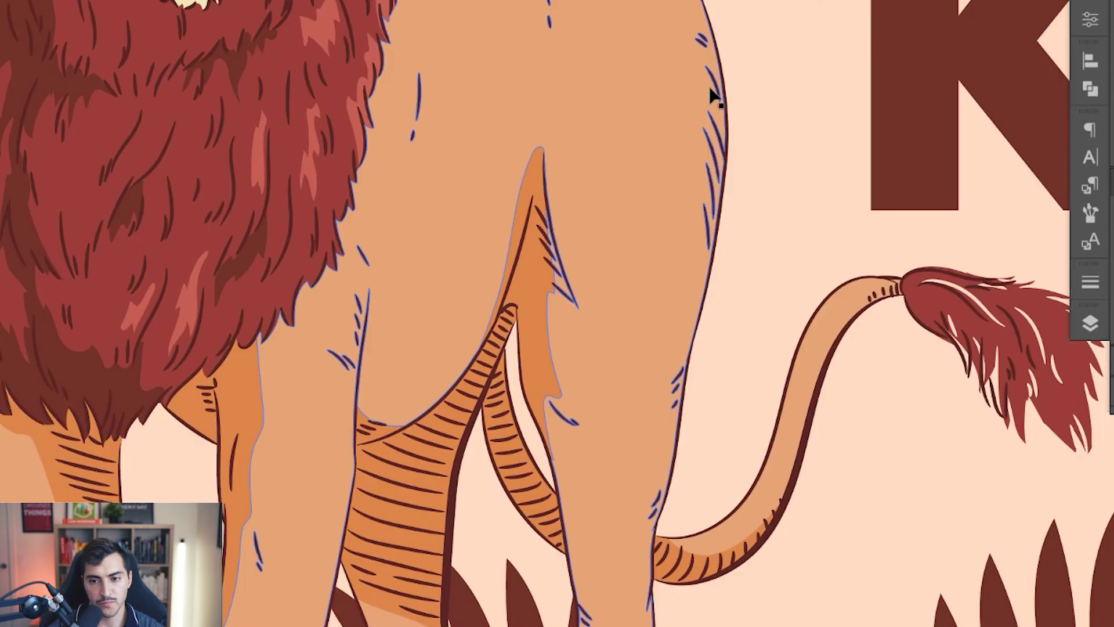
scroll(623, 212, down, 5)
Step: Hide the panels and bring the PARADISE palm-tree artboard into view
key(Tab)
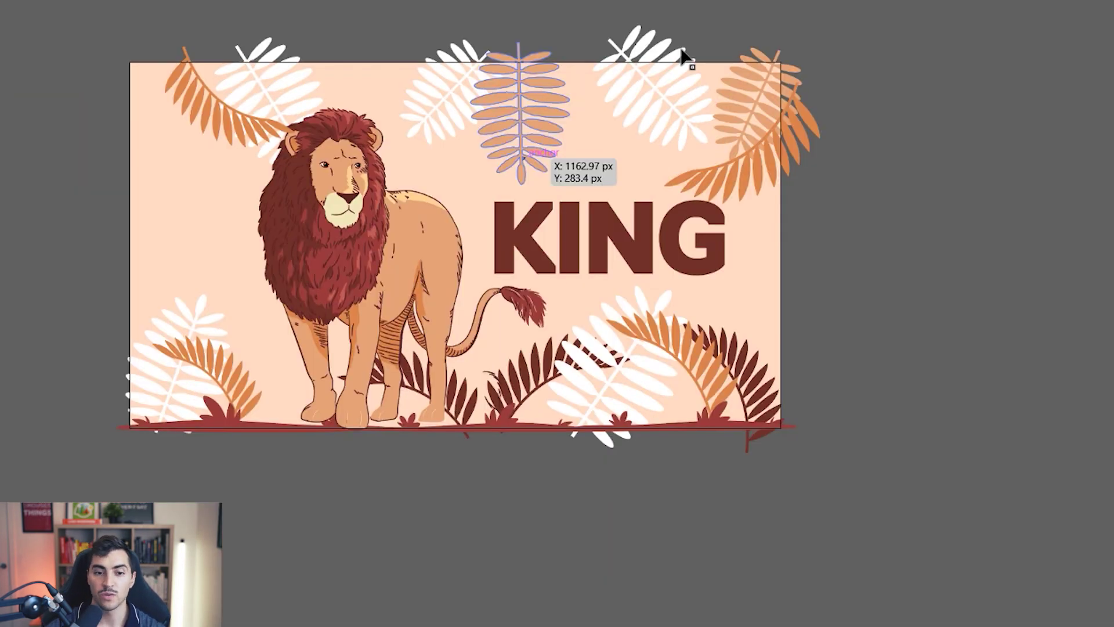
scroll(557, 243, left, 10)
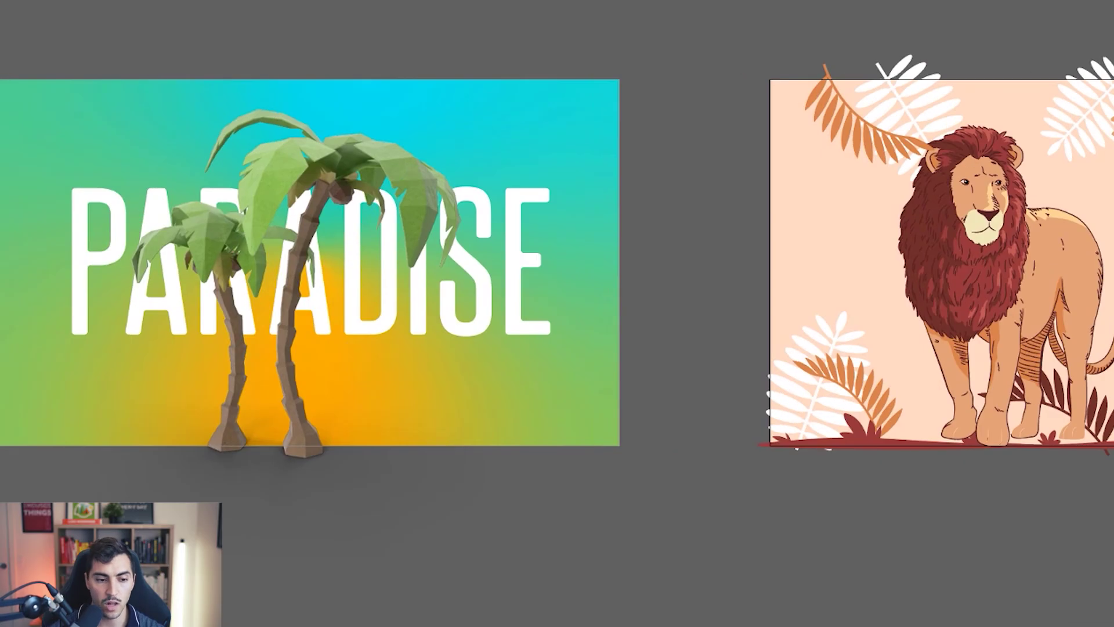
scroll(557, 244, left, 5)
click(513, 58)
scroll(512, 58, right, 10)
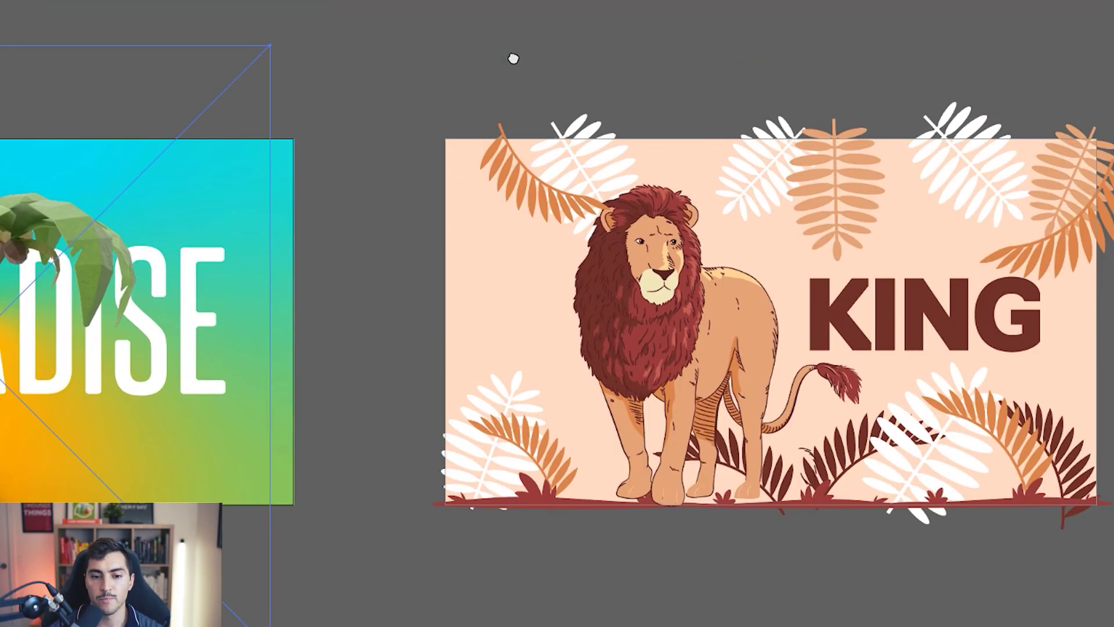
click(814, 5)
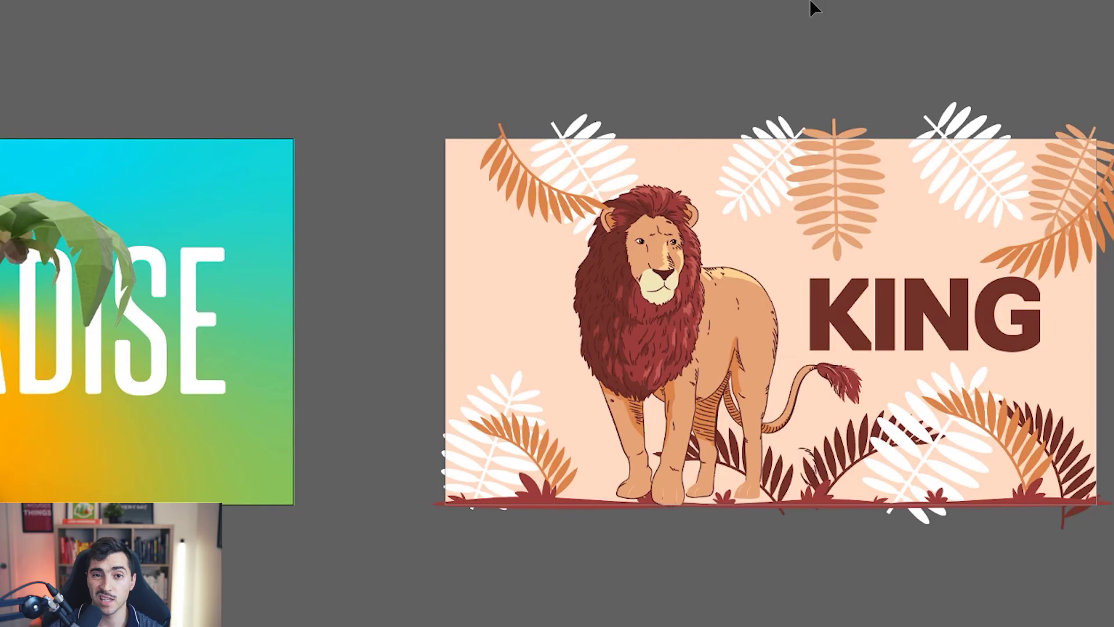
scroll(673, 11, left, 10)
Step: Float the Layers panel and create a new layer holding the palm-tree image
scroll(580, 99, down, 2)
scroll(579, 99, left, 3)
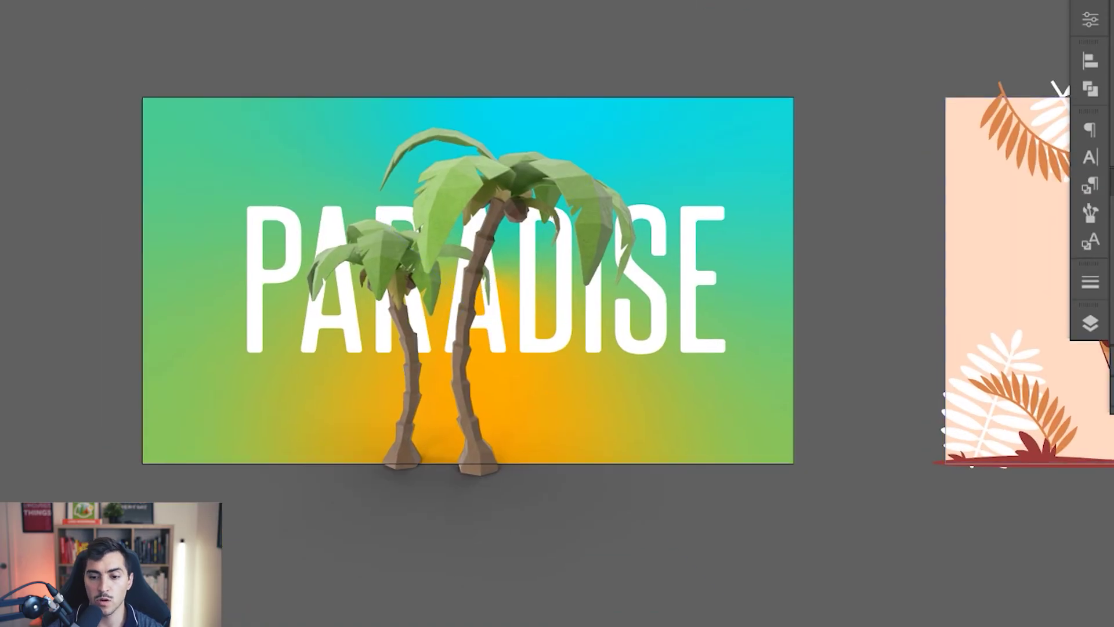
click(1090, 323)
drag(1089, 326, 754, 505)
click(505, 276)
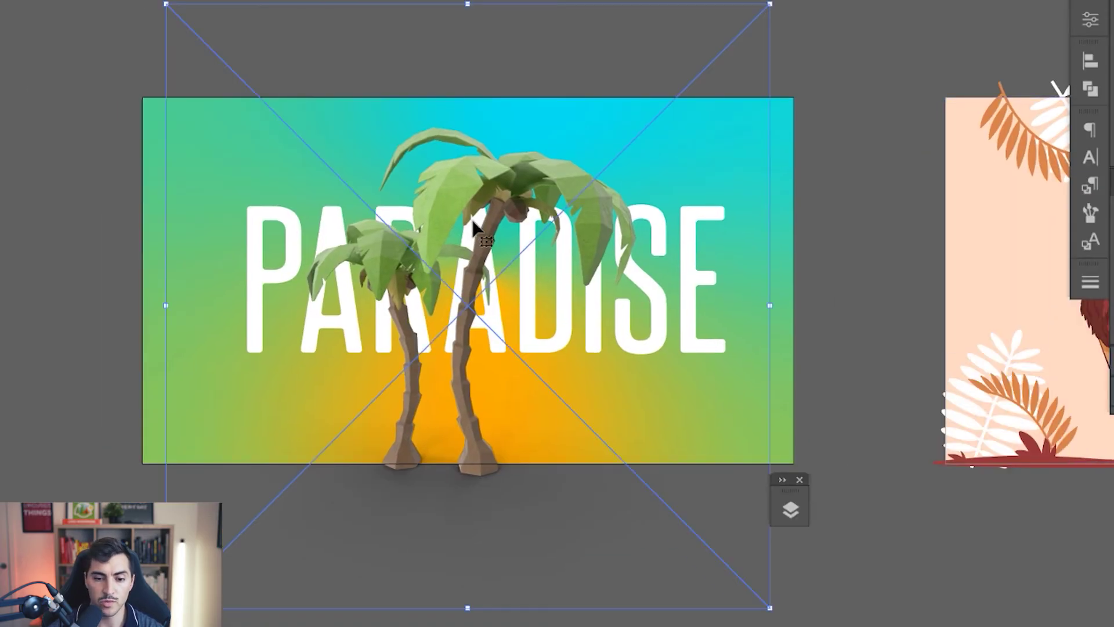
click(792, 481)
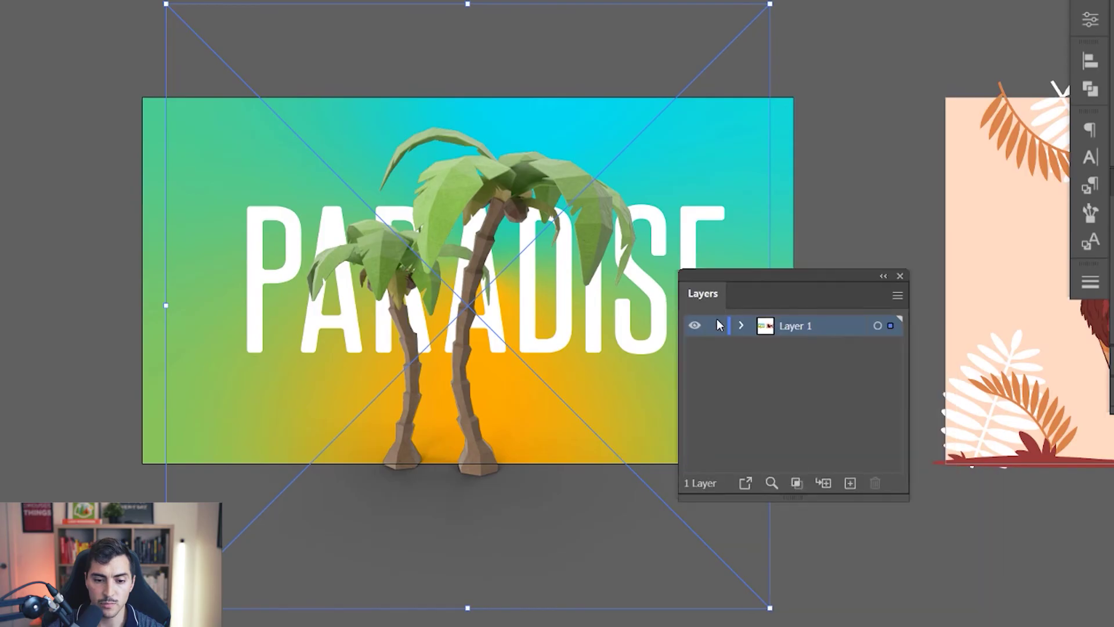
click(850, 483)
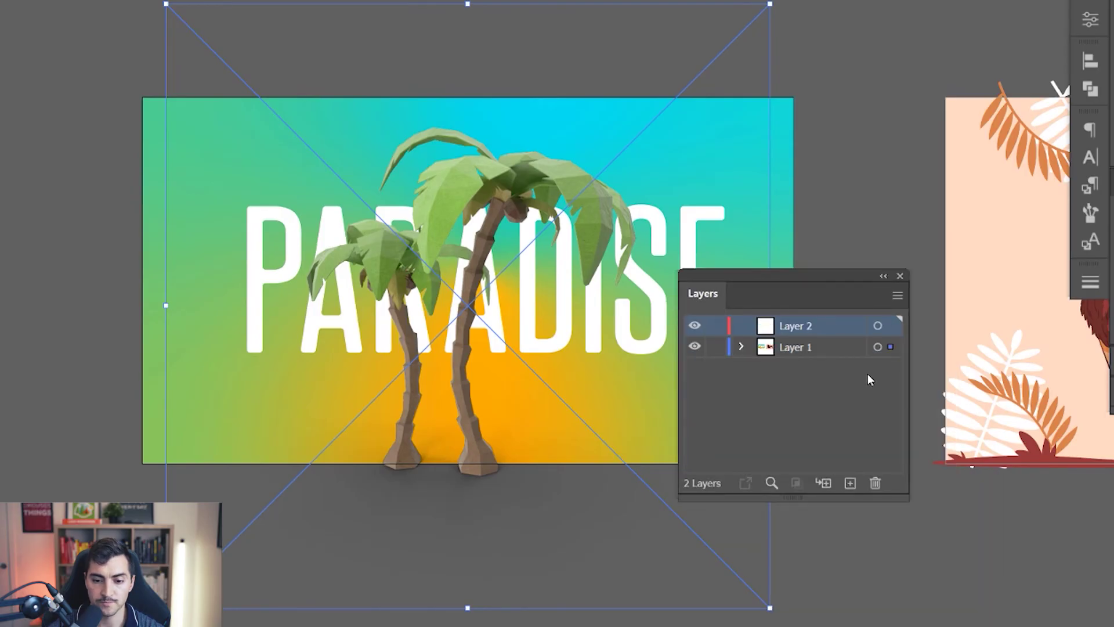
Step: Rename the new layer to 3D and hide it
double_click(795, 326)
text(E)
text(ED)
key(Return)
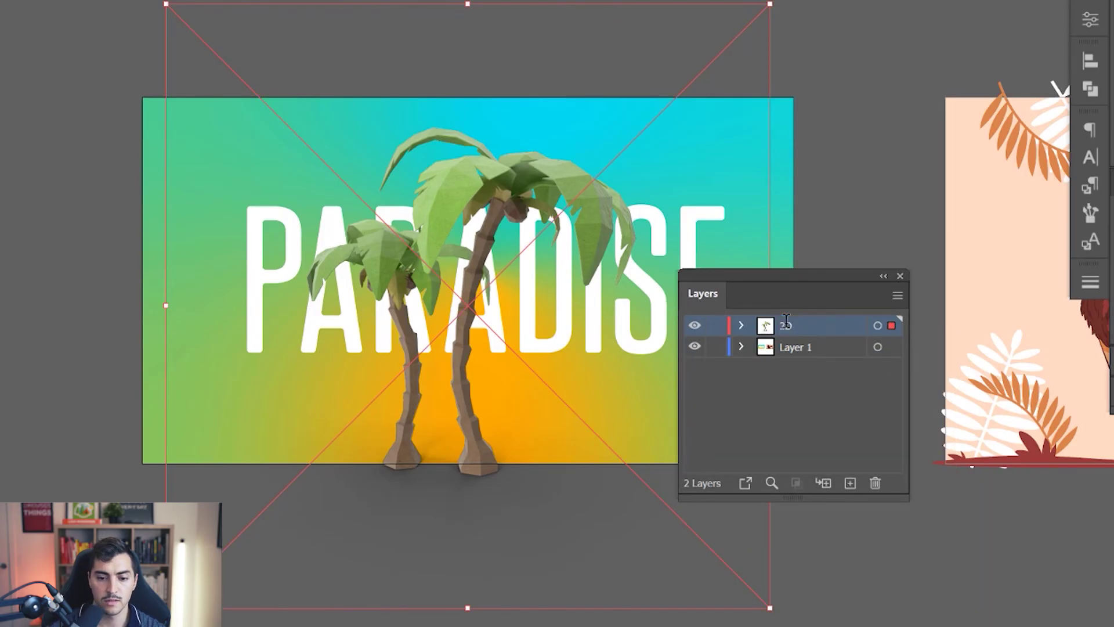
click(694, 326)
scroll(504, 270, up, 3)
click(555, 231)
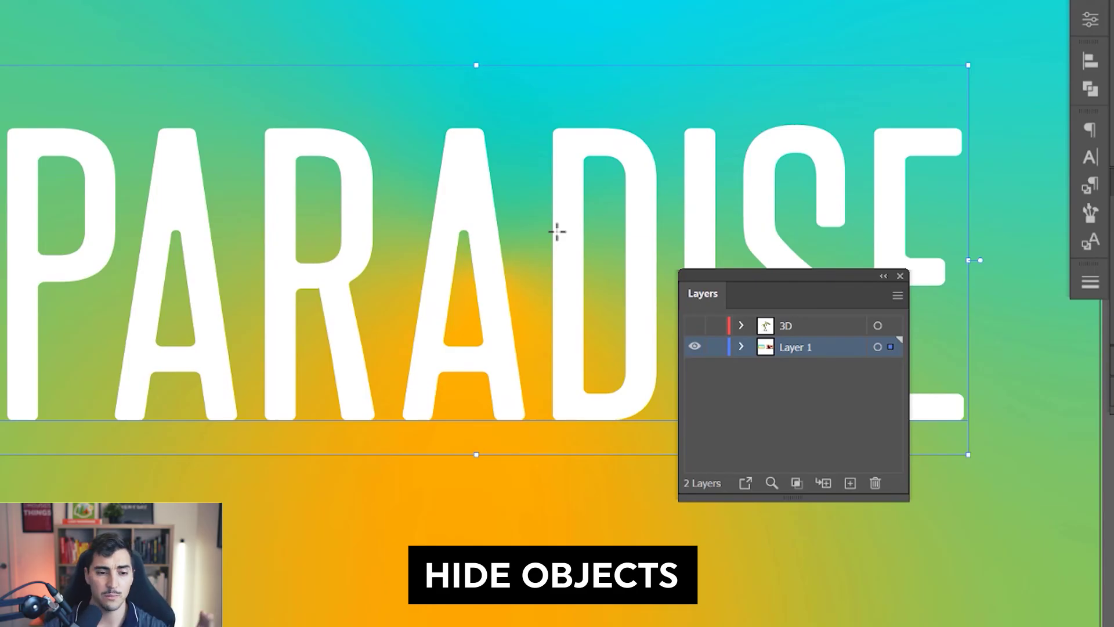
click(694, 326)
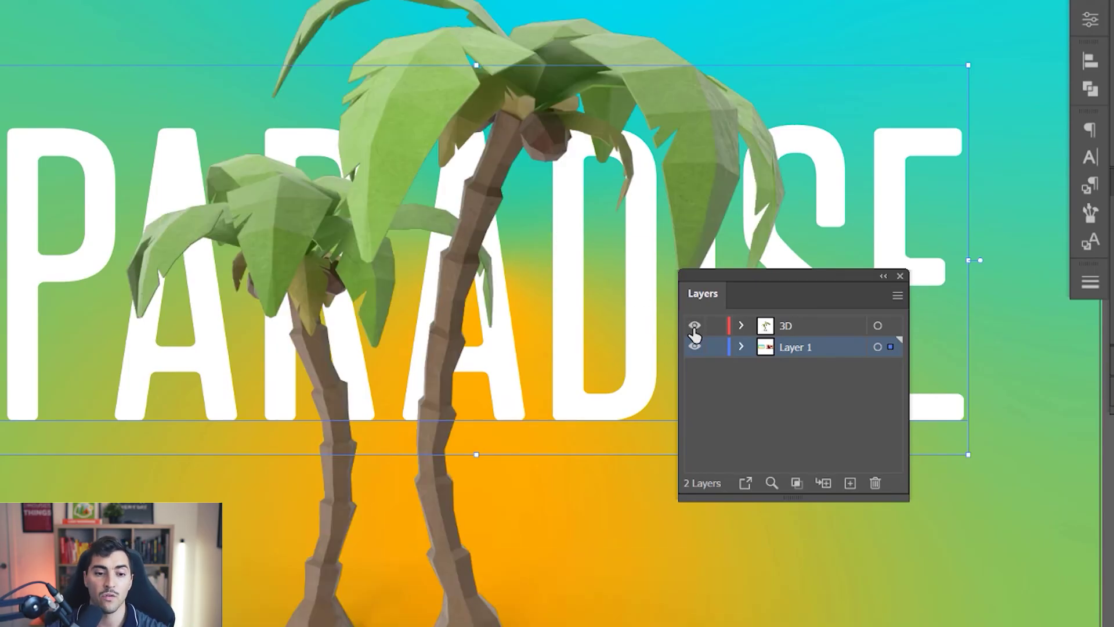
click(694, 325)
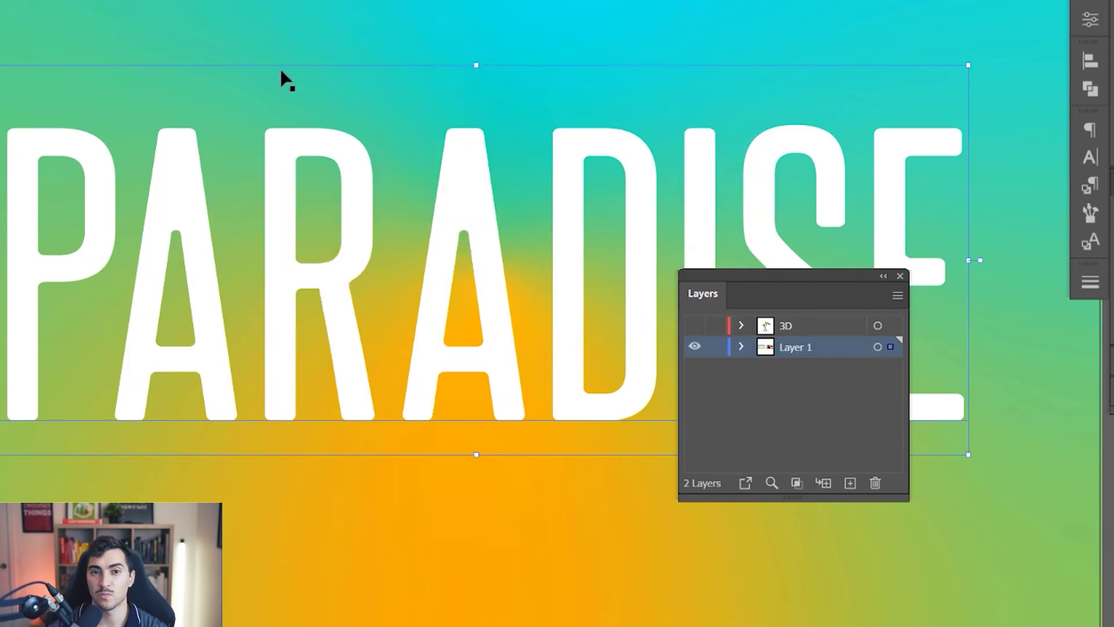